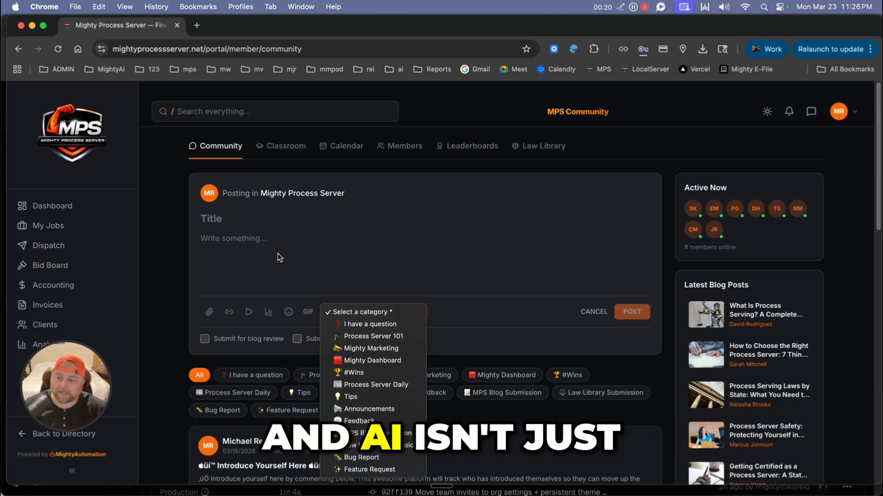
Set the new community post's category to Law Library Submission
left_click(253, 243)
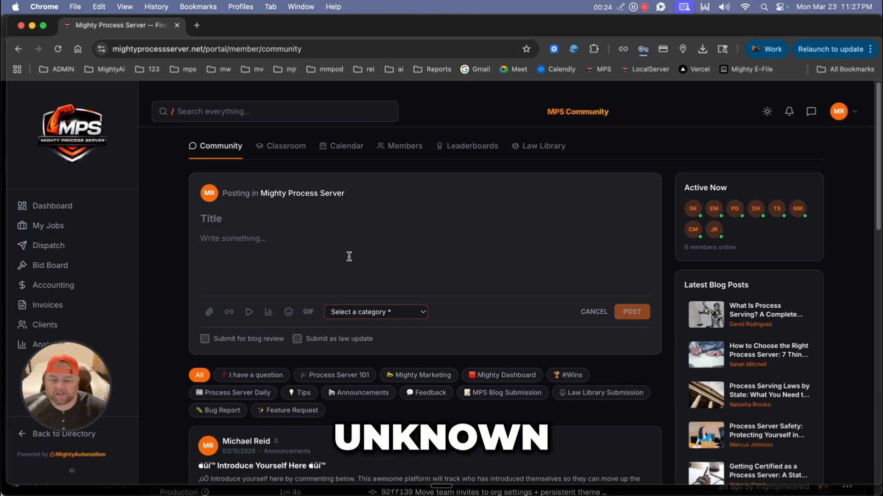
left_click(387, 312)
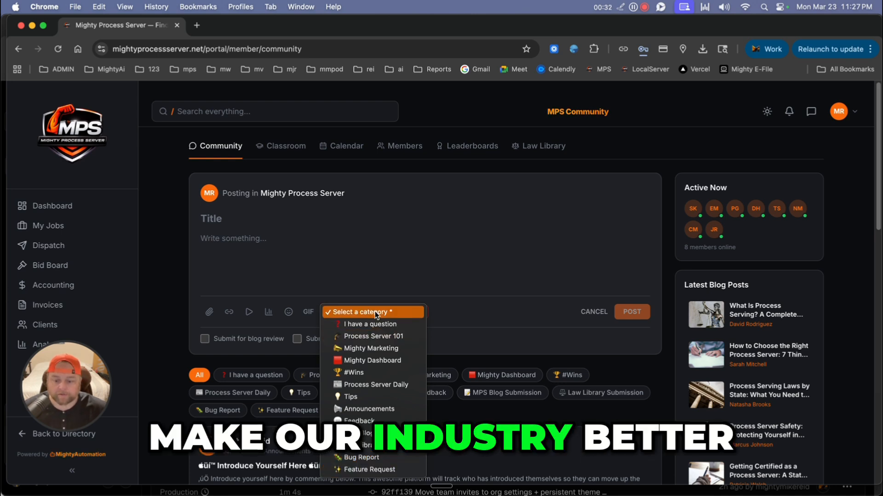
left_click(383, 446)
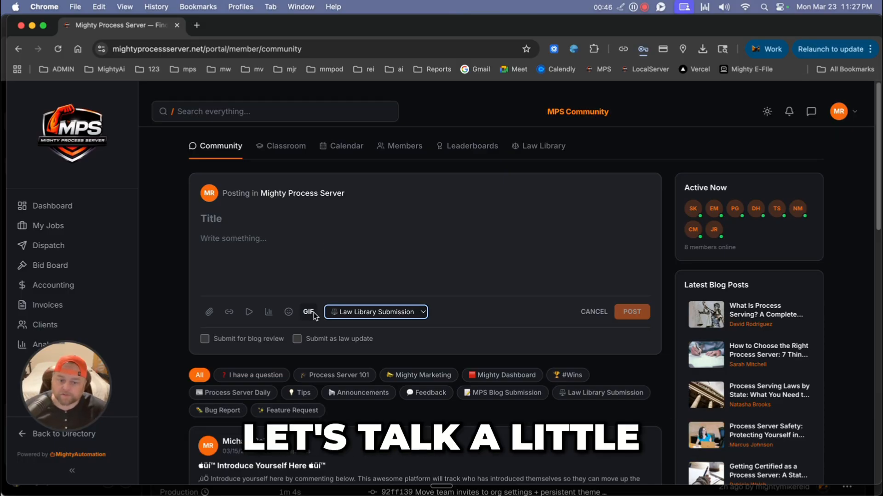
Start a new job and upload the Plaintiff's Claim, LASC SMCL 016 notice and Notice of Remote Appearance Evidence Protocol PDFs as documents to be served
left_click(47, 227)
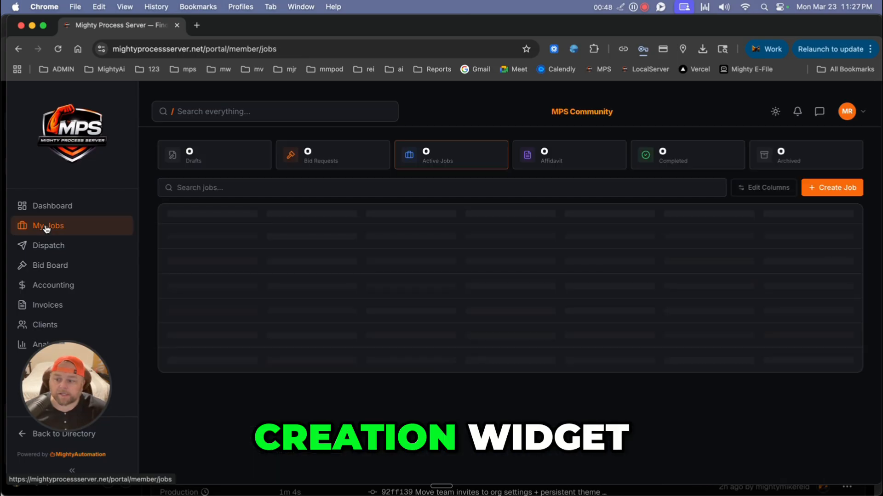
left_click(814, 192)
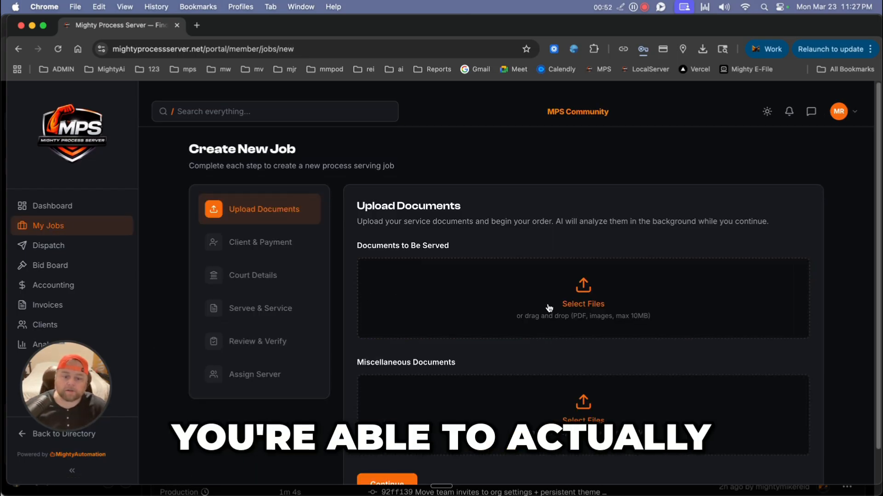
left_click(533, 289)
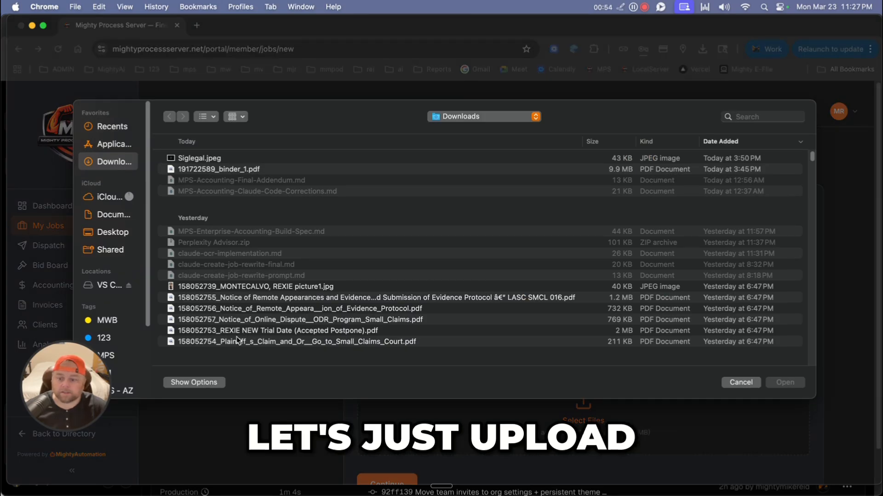
left_click(241, 342)
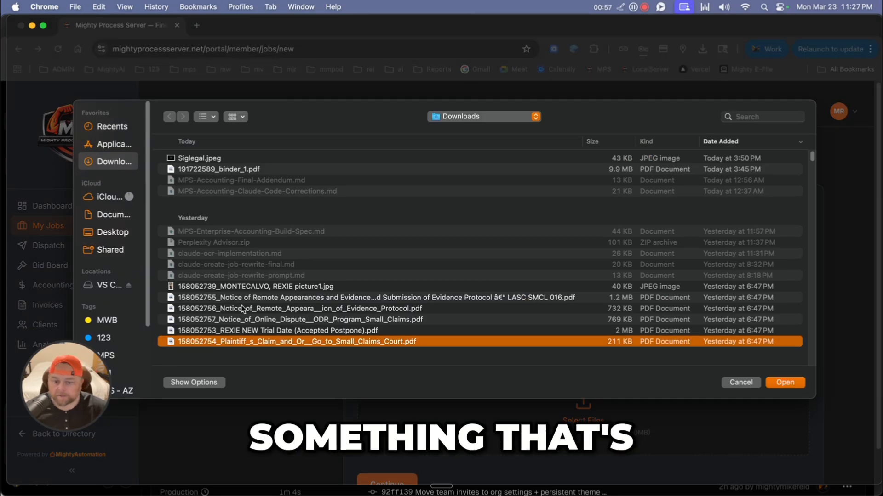
left_click(220, 298, "super")
left_click(221, 309, "super")
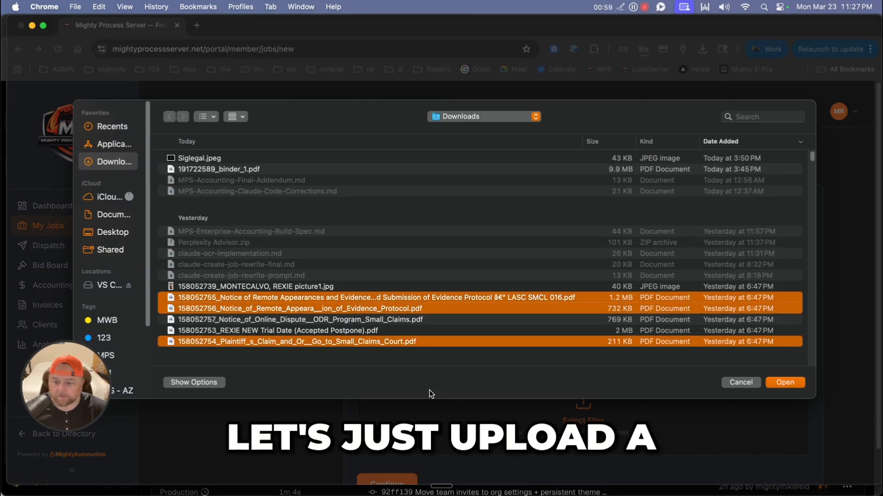
left_click(785, 383)
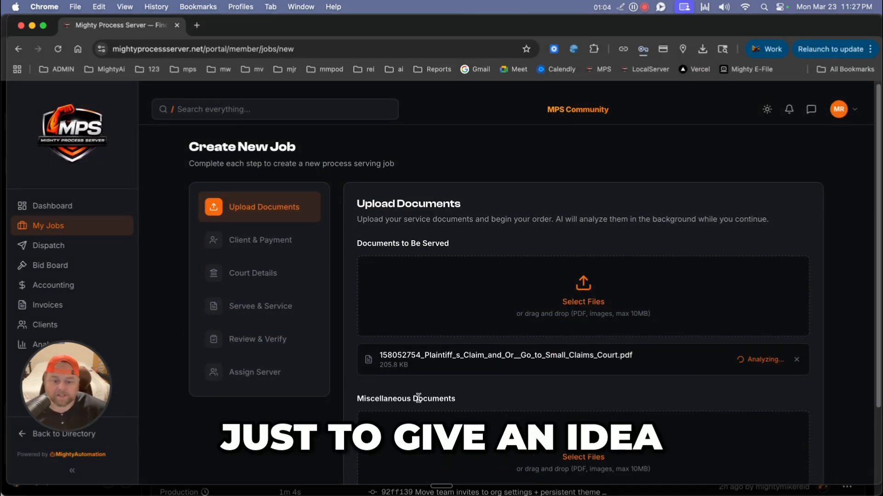
Continue to the client details and fill them from the existing Mighty Law Firm client, choosing the second listed contact
scroll(790, 346, "down", 2)
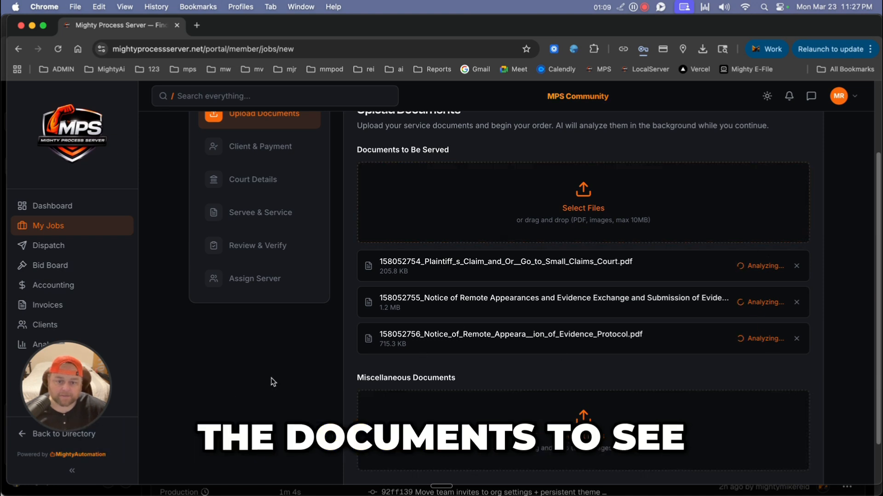
scroll(273, 382, "down", 3)
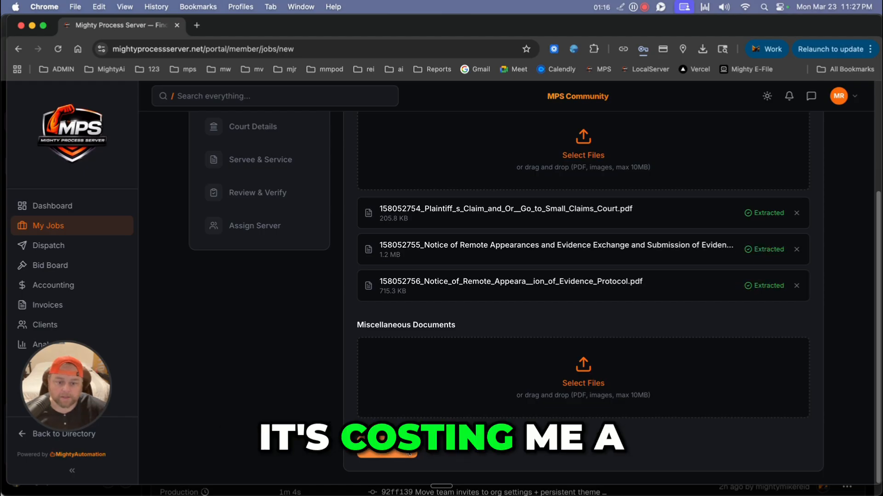
left_click(367, 452)
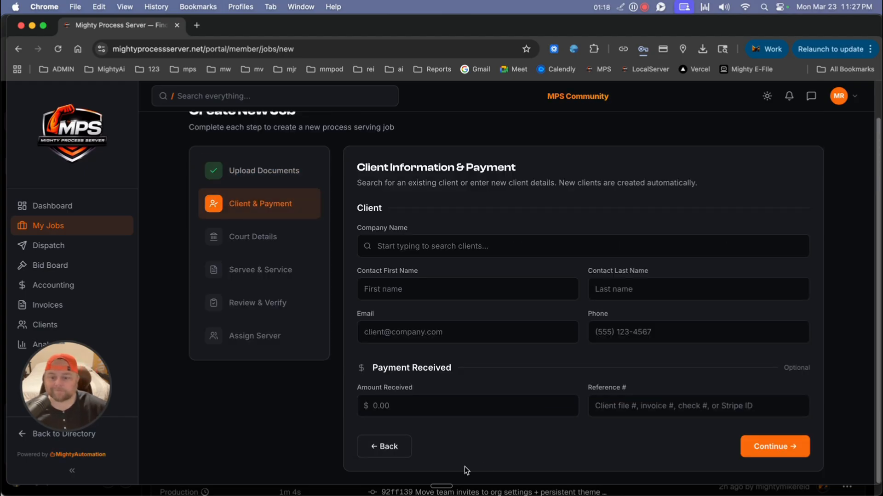
left_click(437, 244)
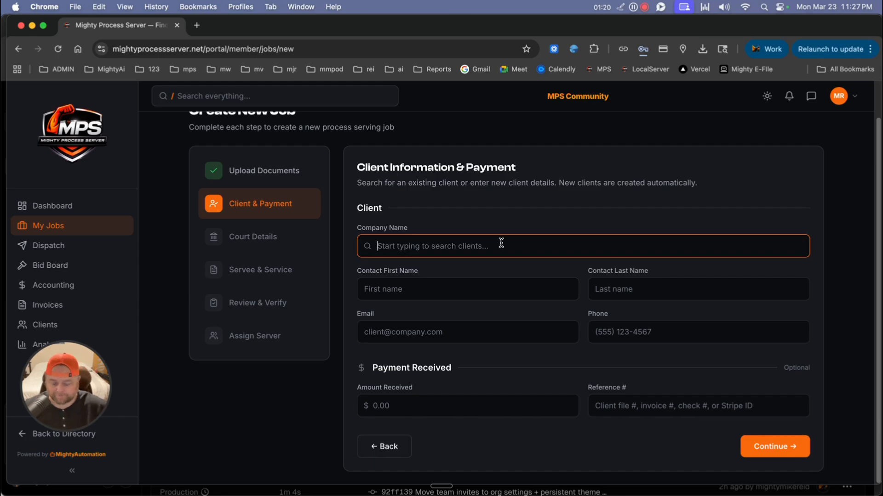
type("Mighty")
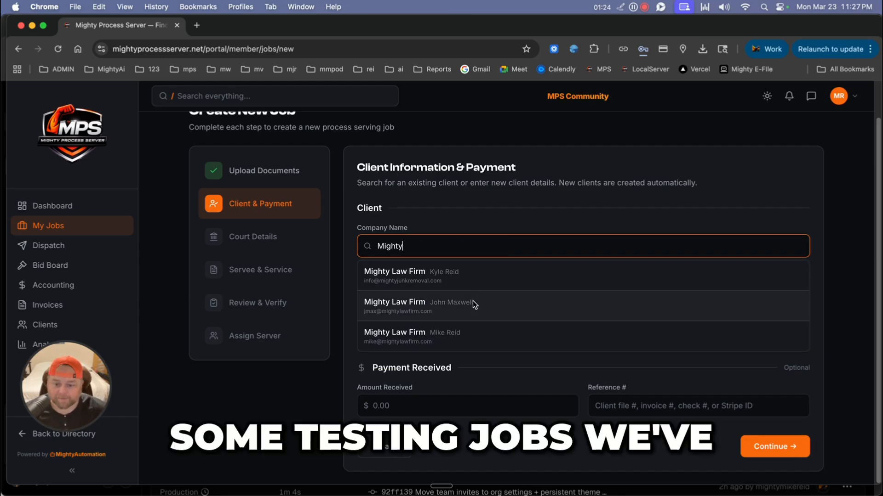
left_click(476, 308)
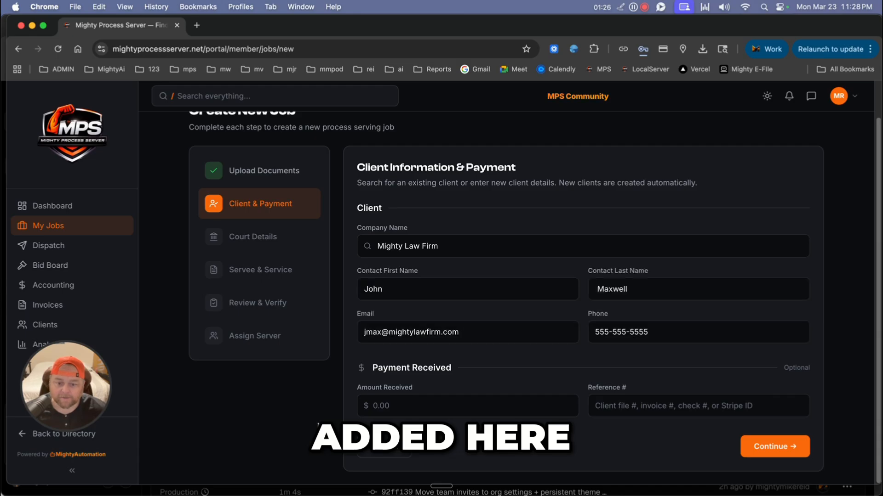
Record a received payment of $111 with its reference number and continue to the court details
left_click(456, 422)
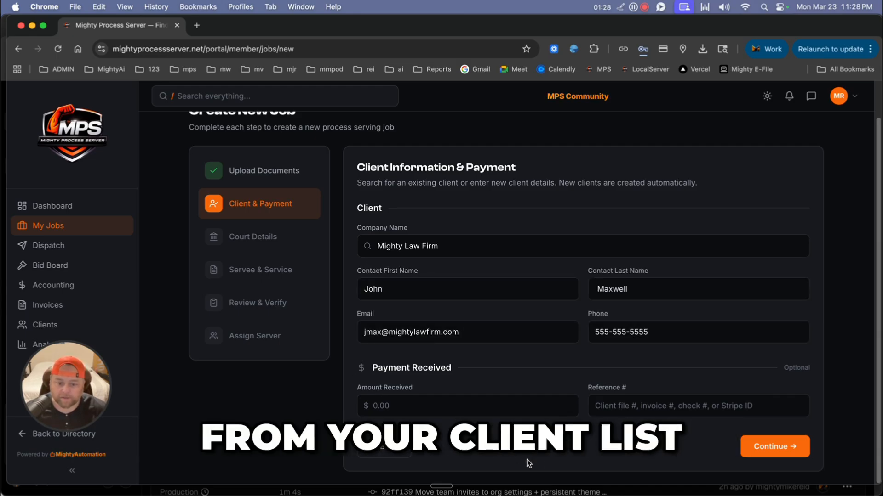
left_click(439, 415)
type("111")
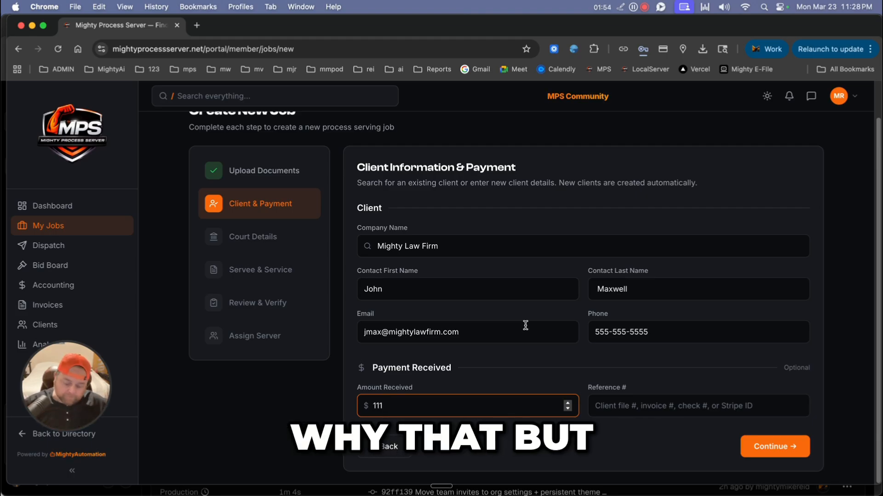
left_click(653, 407)
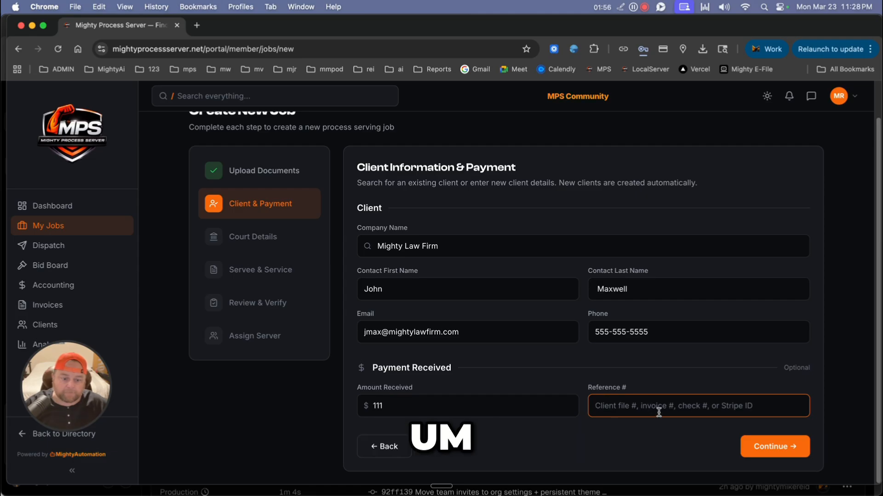
type("345678")
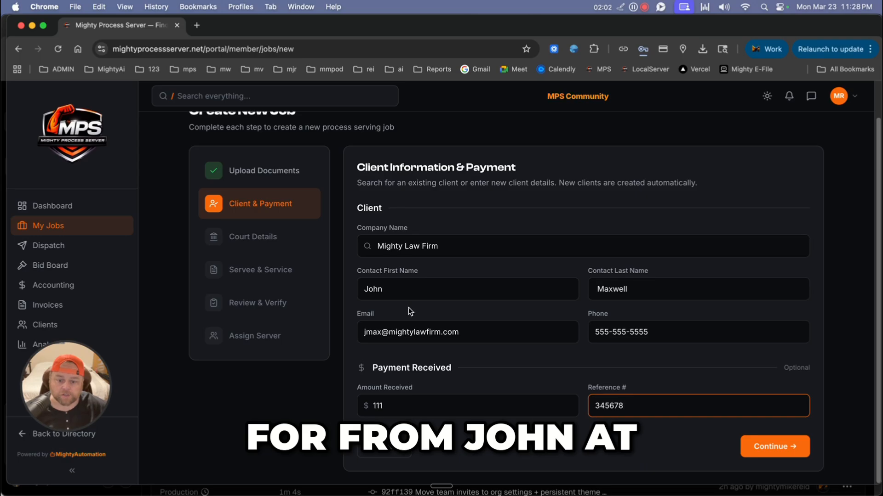
left_click(774, 446)
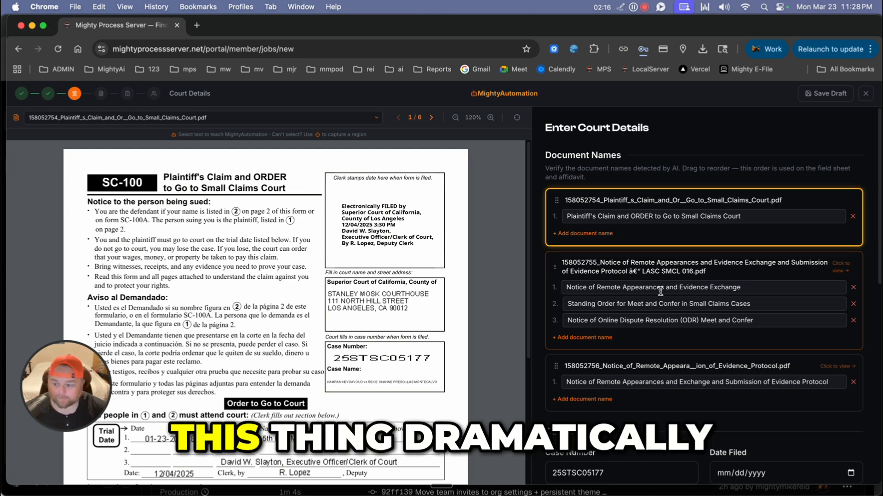
Preview the three uploaded court documents alongside their detected document names, finishing on the Plaintiff's Claim
mouse_move(70, 377)
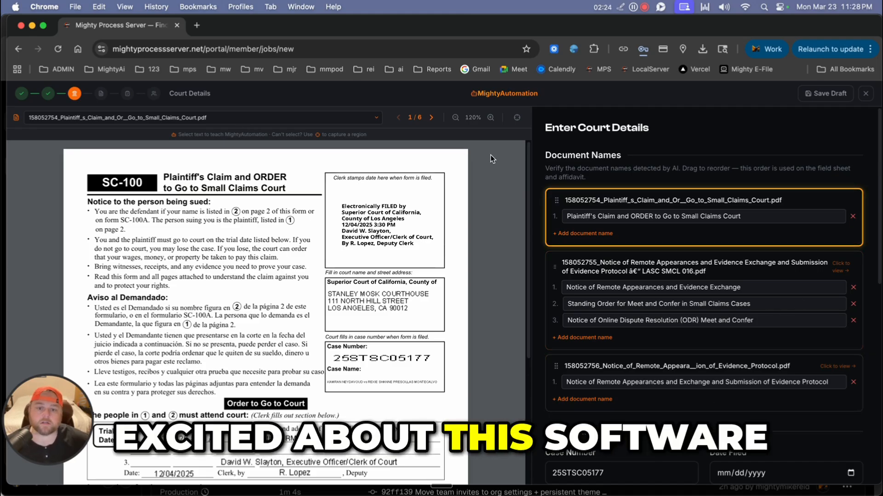
left_click(366, 117)
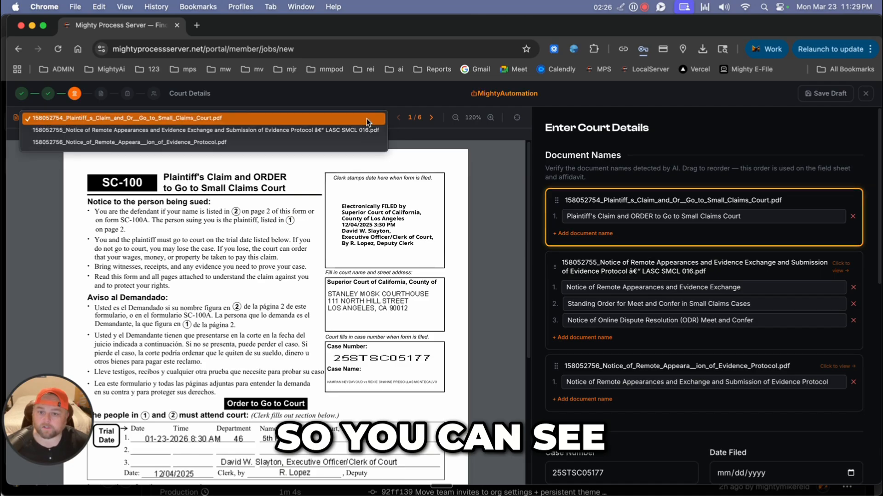
left_click(167, 134)
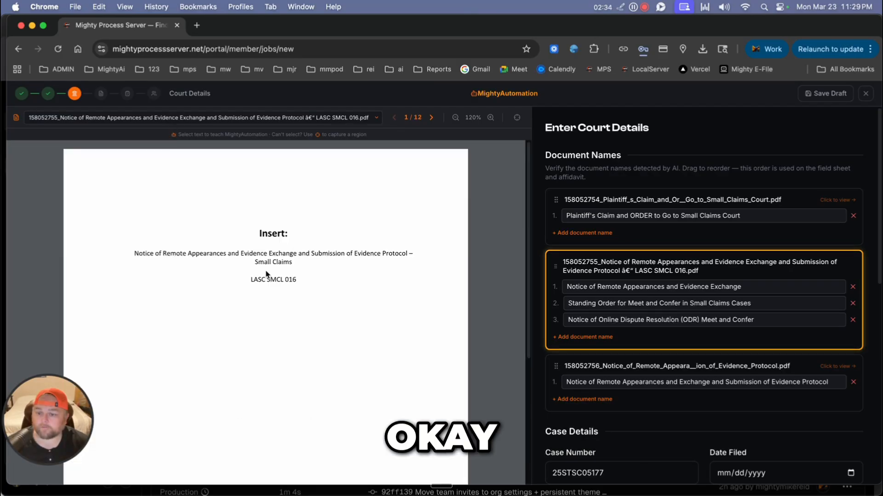
left_click(432, 118)
left_click(395, 118)
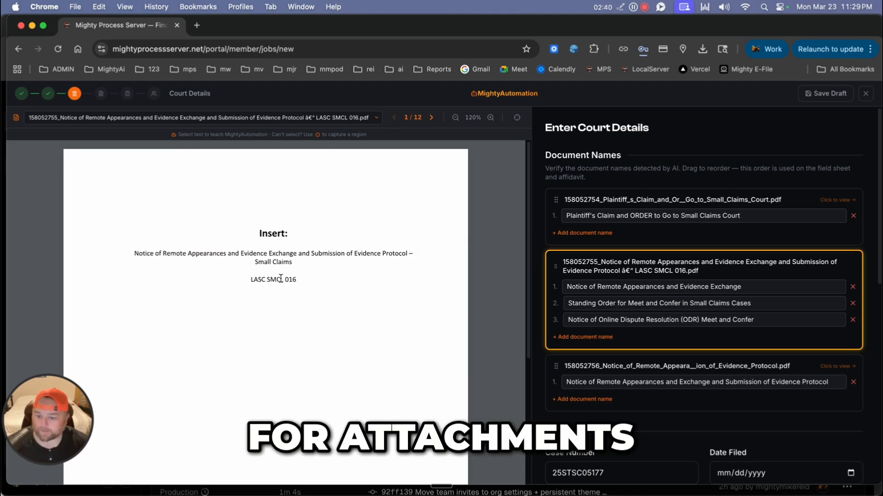
left_click(181, 119)
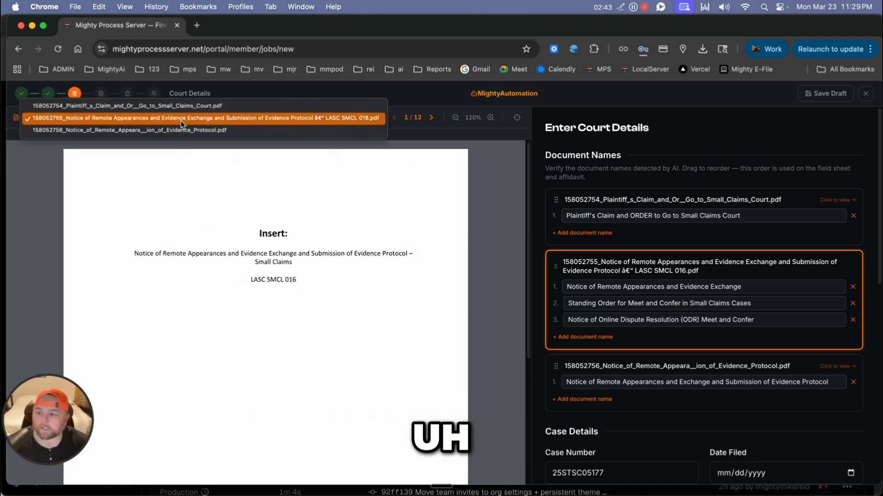
left_click(156, 107)
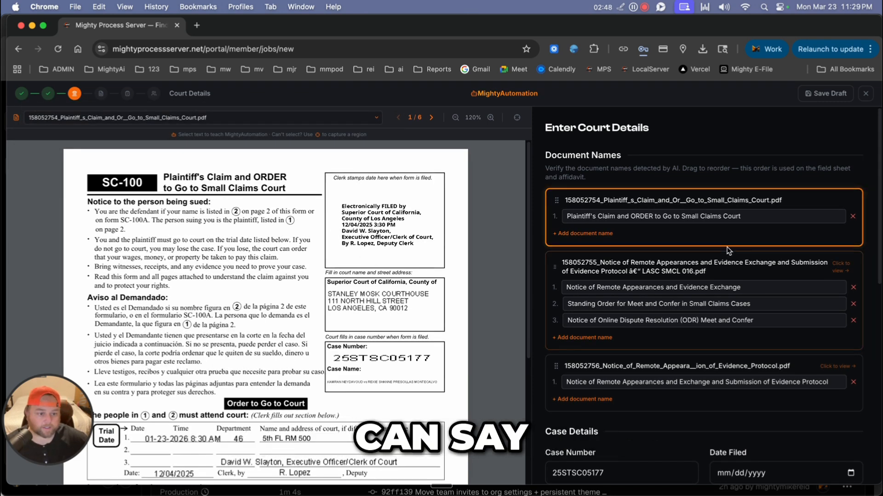
left_click(730, 344)
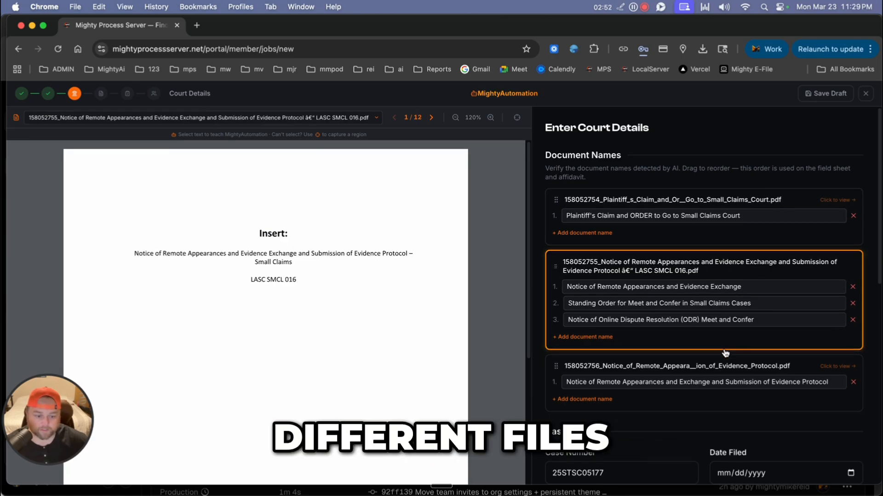
left_click(699, 407)
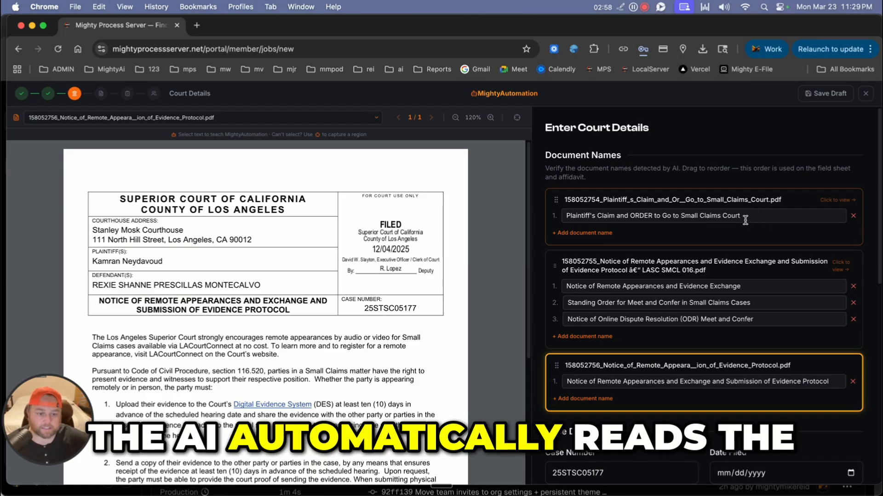
left_click(566, 199)
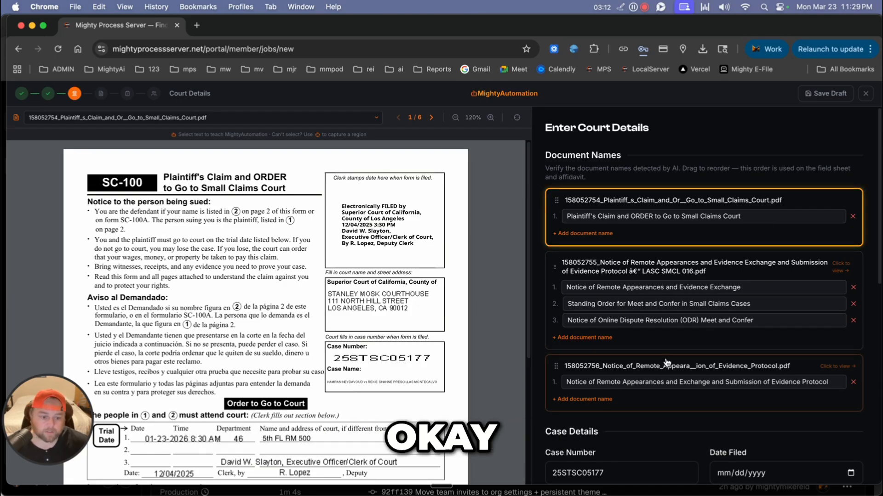
Check page 2 of the LASC SMCL 016 notice and remove "Notice of Remote Appearances and Evidence Exchange" from that file's document names
left_click(712, 343)
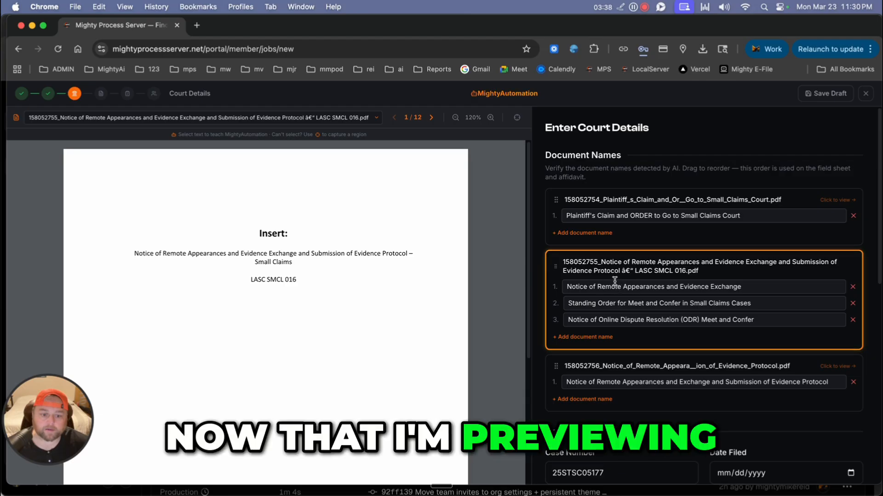
left_click(431, 118)
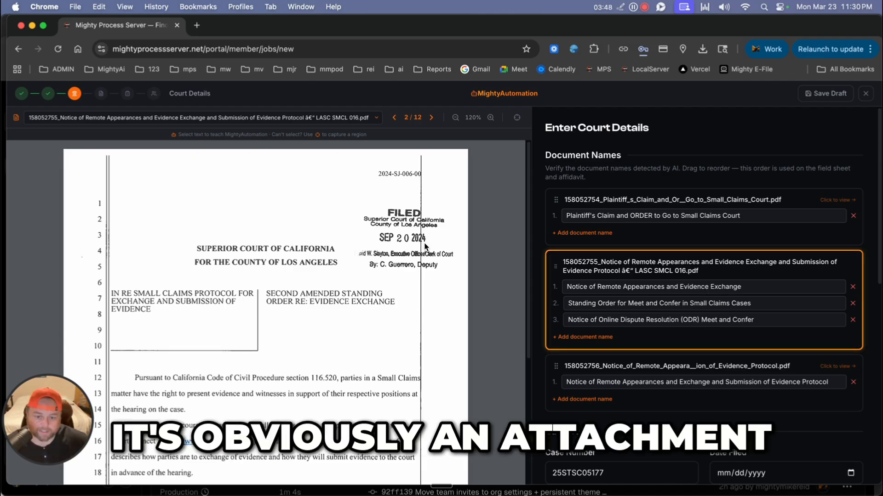
left_click(853, 287)
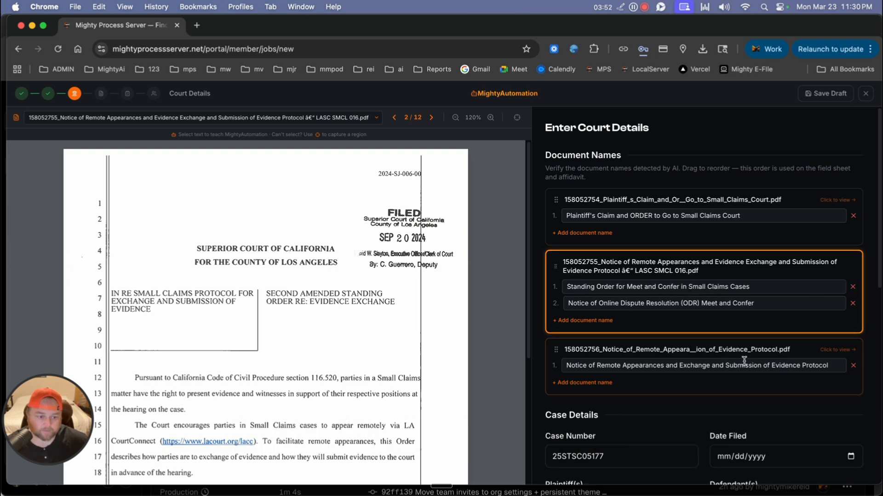
Check the LASC SMCL 016 notice through page 5 and shorten its second document name to "Notice of Online Dispute Resolution (ODR)"
left_click(430, 117)
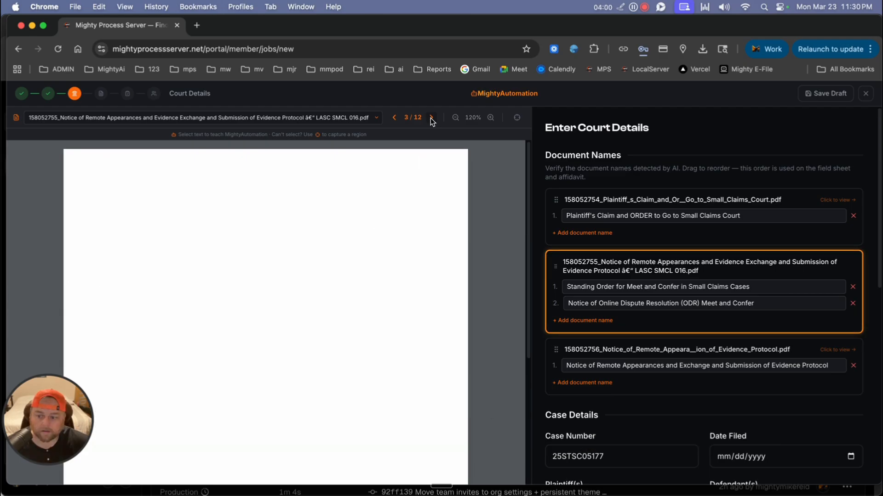
left_click(431, 118)
left_click(432, 118)
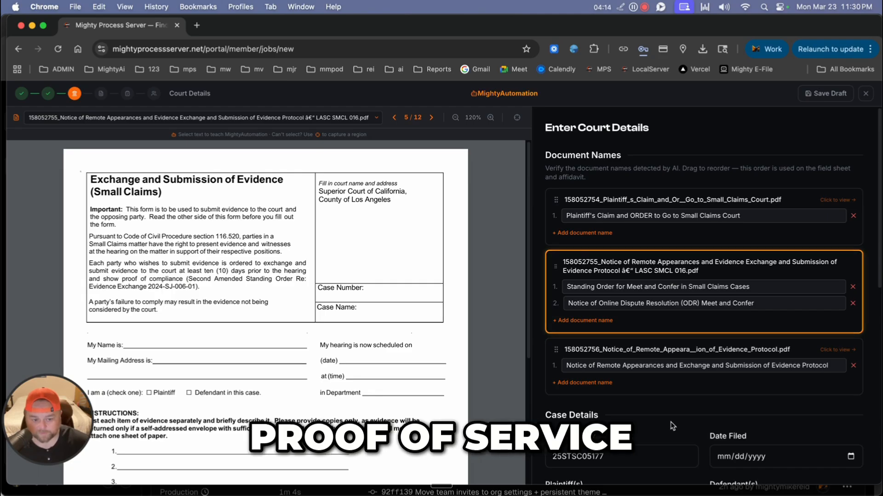
left_click(704, 304)
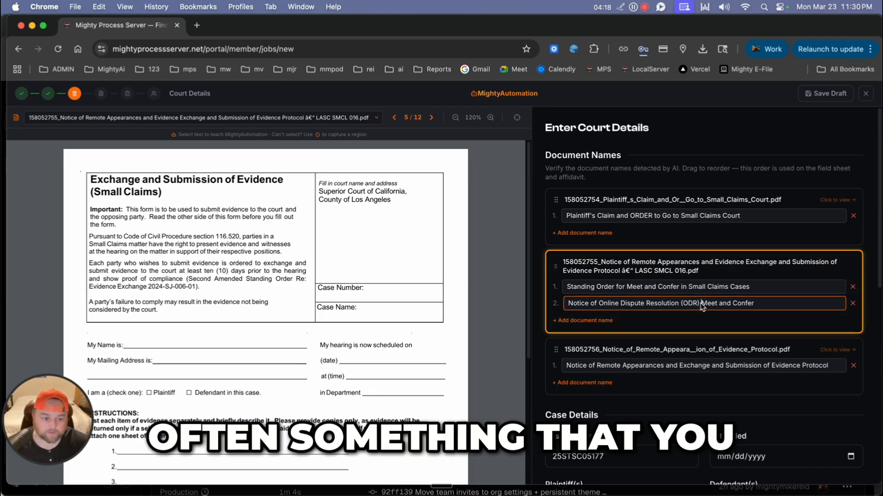
left_click_drag(757, 304, 712, 305)
left_click(779, 305)
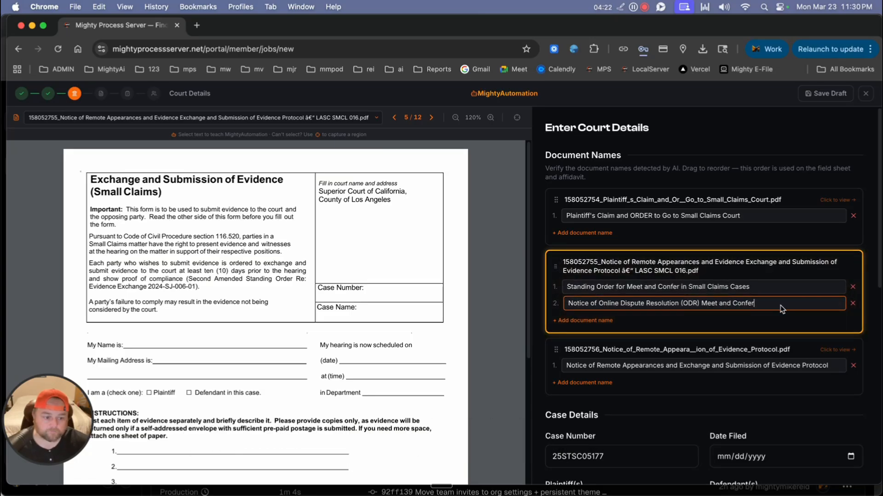
key("BackSpace")
key("BackSpace")
key("BackSpace")
key("BackSpace")
key("BackSpace")
key("BackSpace")
key("BackSpace")
key("BackSpace")
key("BackSpace")
key("BackSpace")
key("BackSpace")
key("BackSpace")
key("BackSpace")
key("BackSpace")
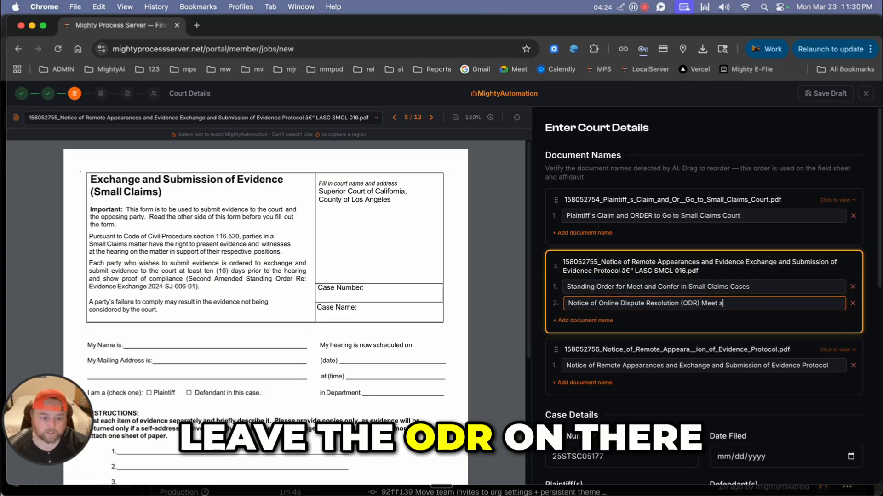
key("BackSpace")
key("BackSpace")
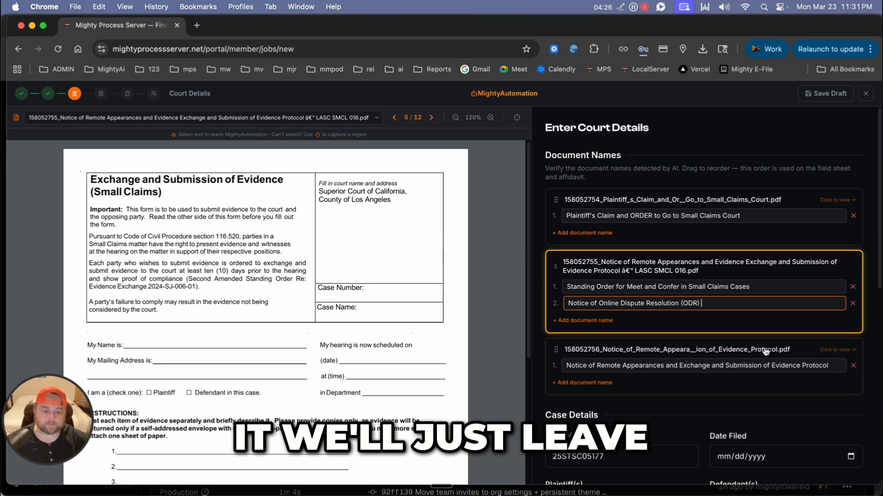
Preview the Notice of Remote Appearances and Evidence Protocol file, then return to the Plaintiff's Claim file alongside the case details
left_click(787, 388)
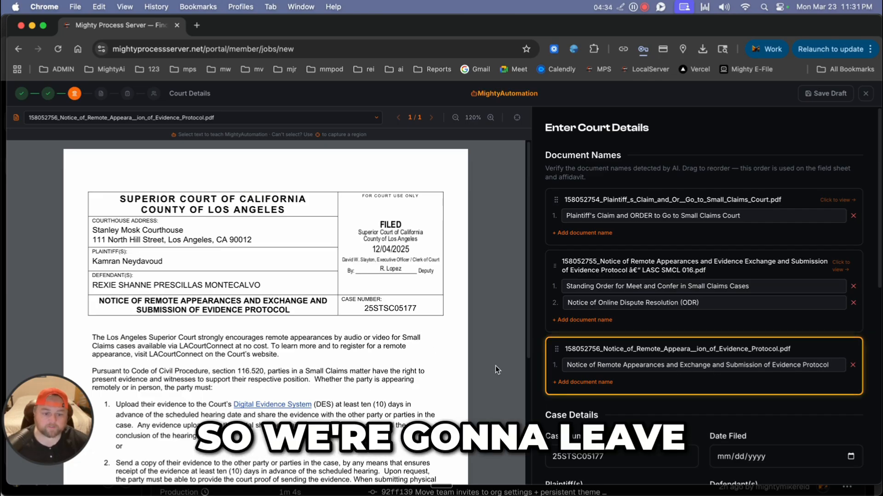
left_click(784, 235)
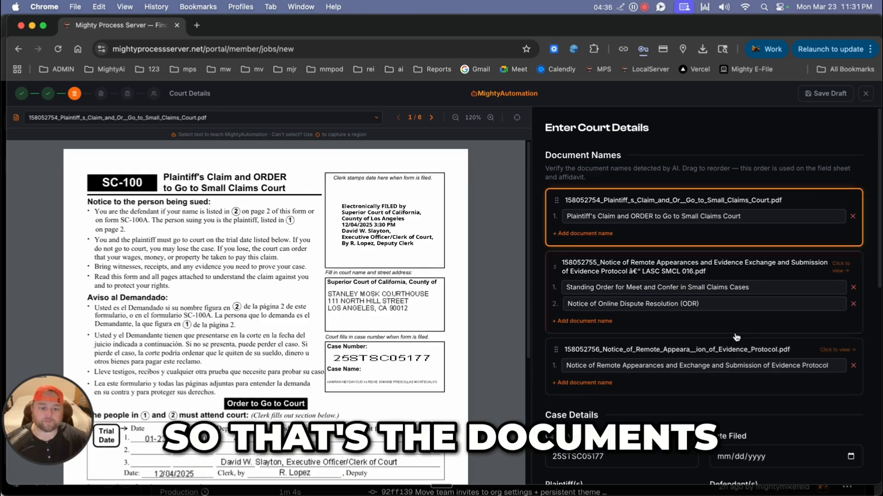
scroll(671, 392, "down", 5)
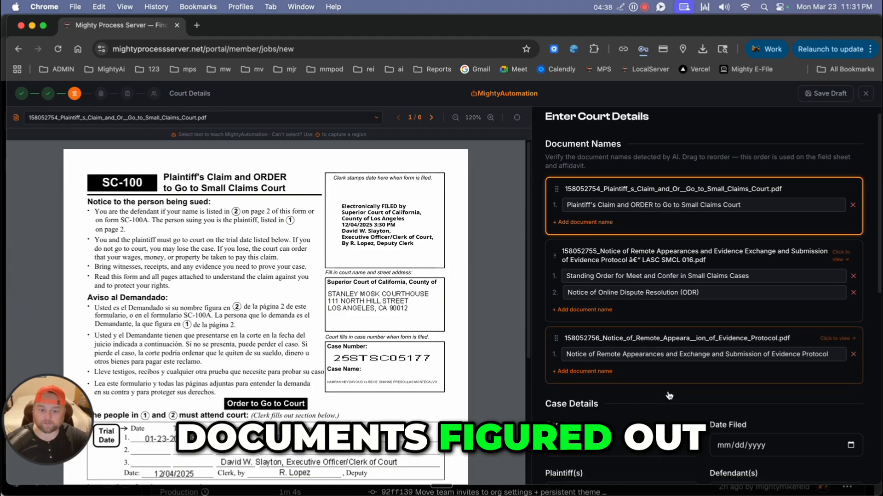
scroll(650, 397, "down", 1)
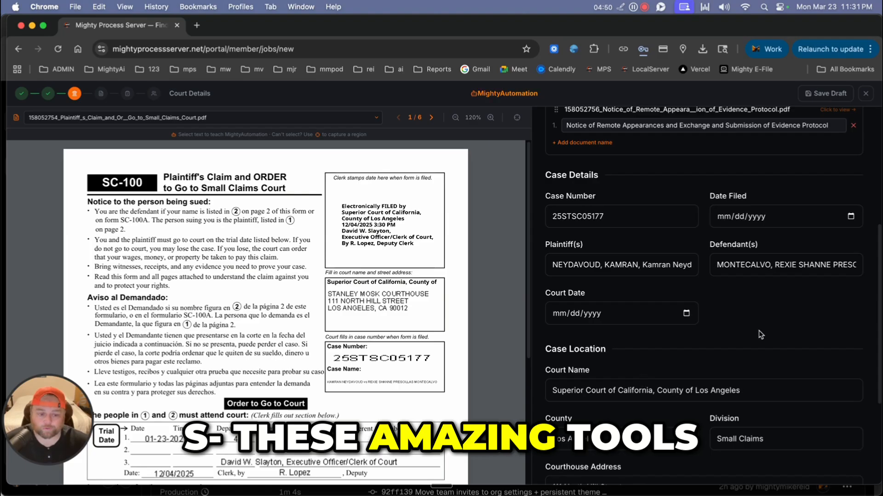
Clear the plaintiff and defendant names from the case details
triple_click(602, 261)
key("BackSpace")
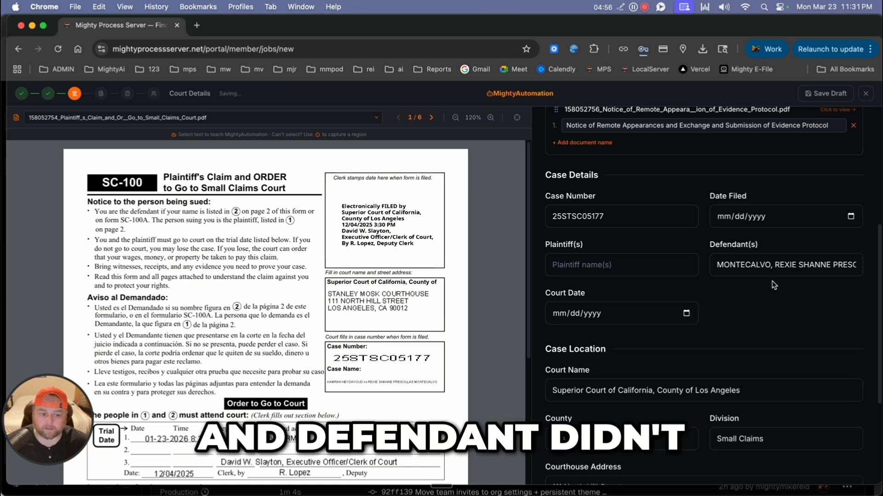
double_click(766, 261)
triple_click(766, 261)
key("BackSpace")
left_click(758, 297)
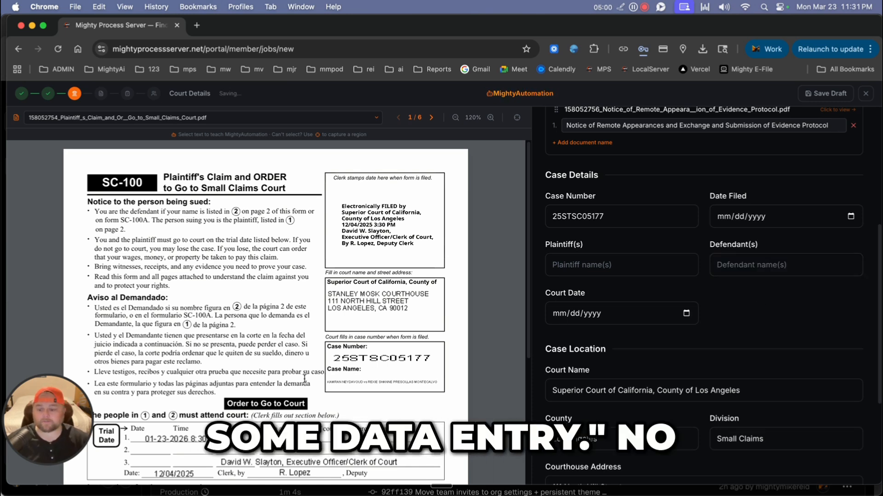
Insert the plaintiff's name into the Plaintiff field by selecting its text in section 1 on page 2 of the Plaintiff's Claim
scroll(440, 269, "down", 5)
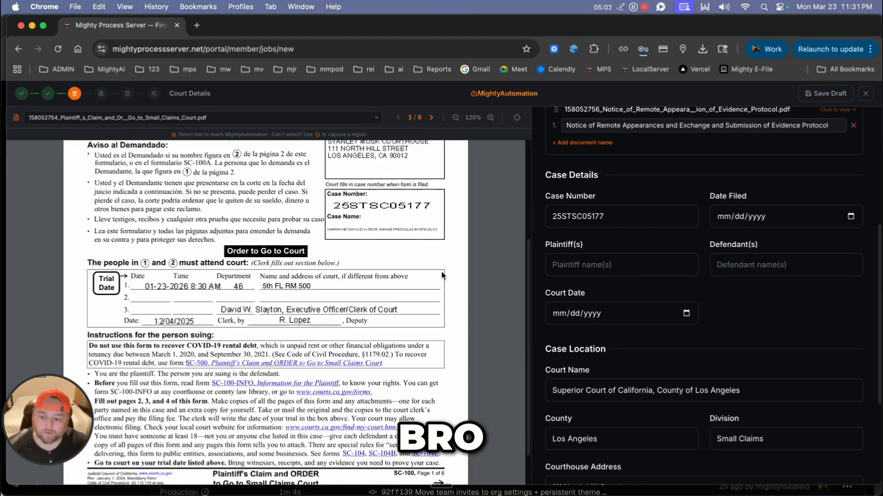
scroll(445, 260, "up", 5)
left_click(431, 118)
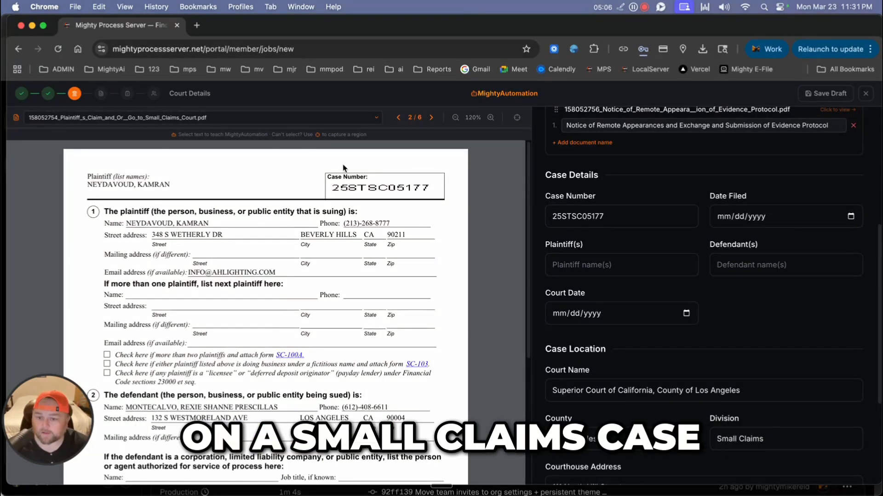
left_click_drag(131, 223, 208, 224)
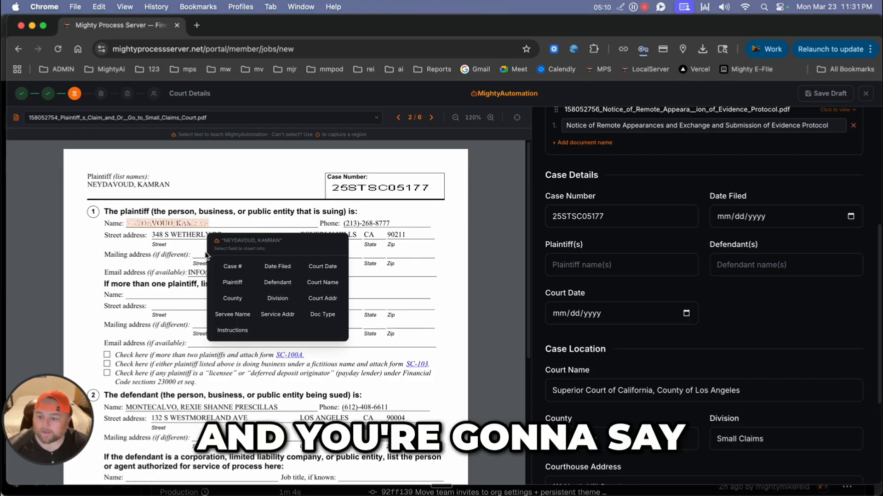
left_click(232, 282)
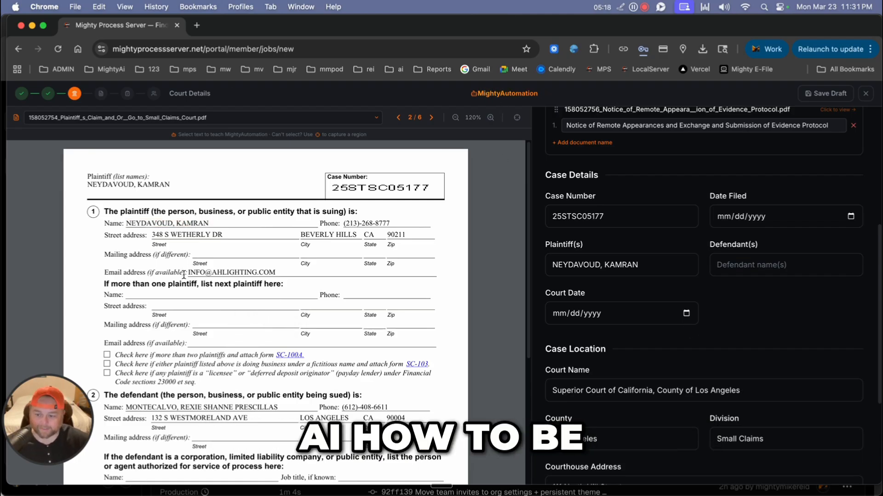
Insert the defendant's name into the Defendant field by selecting its text in section 2 of the same page
scroll(362, 394, "down", 5)
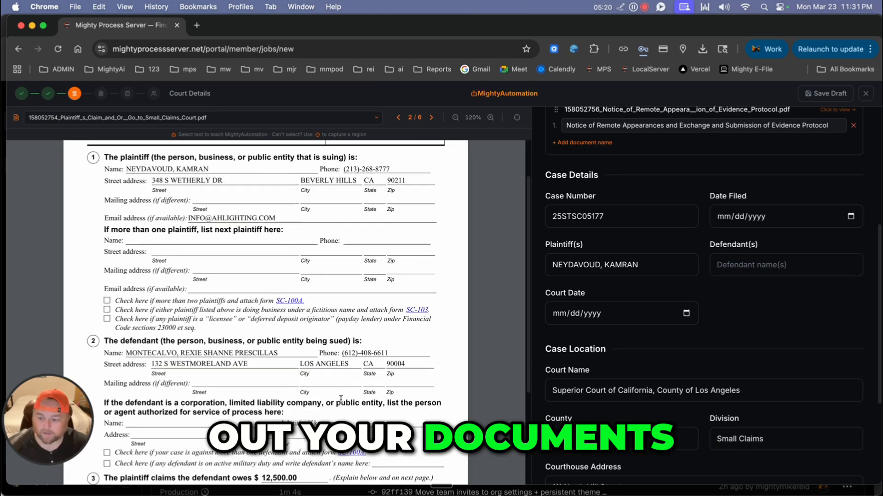
left_click_drag(126, 211, 275, 211)
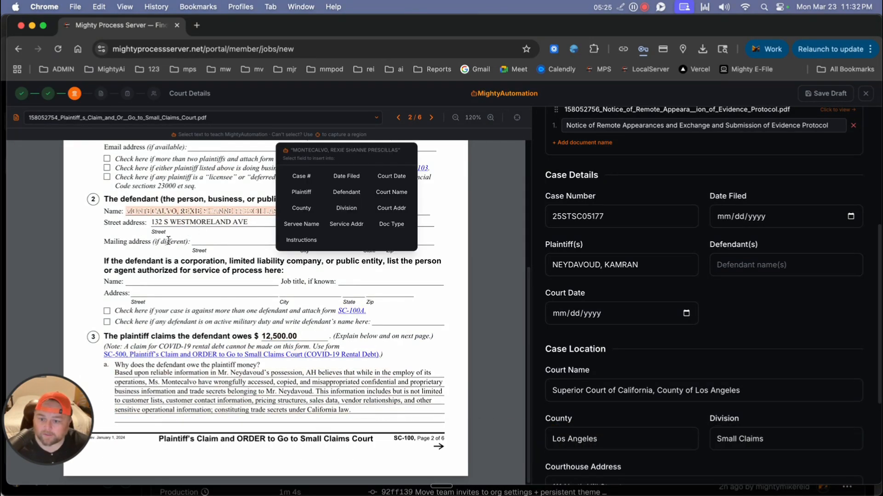
left_click(346, 192)
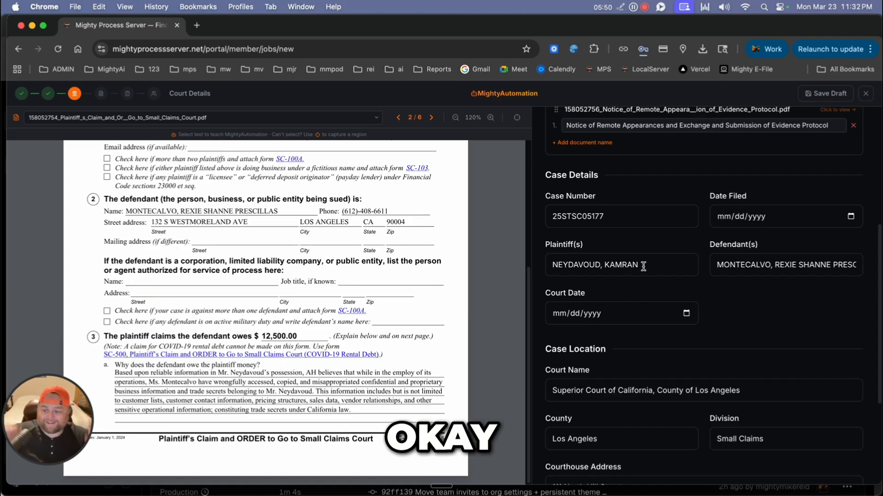
Region-capture the electronic filing stamp on page 1 of the Plaintiff's Claim and insert 12/04/2025 as the date filed
scroll(410, 390, "up", 5)
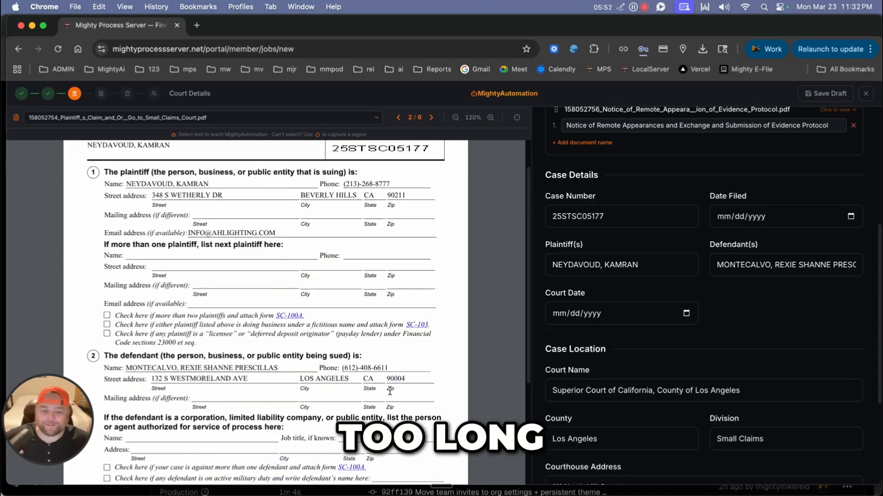
scroll(410, 386, "up", 1)
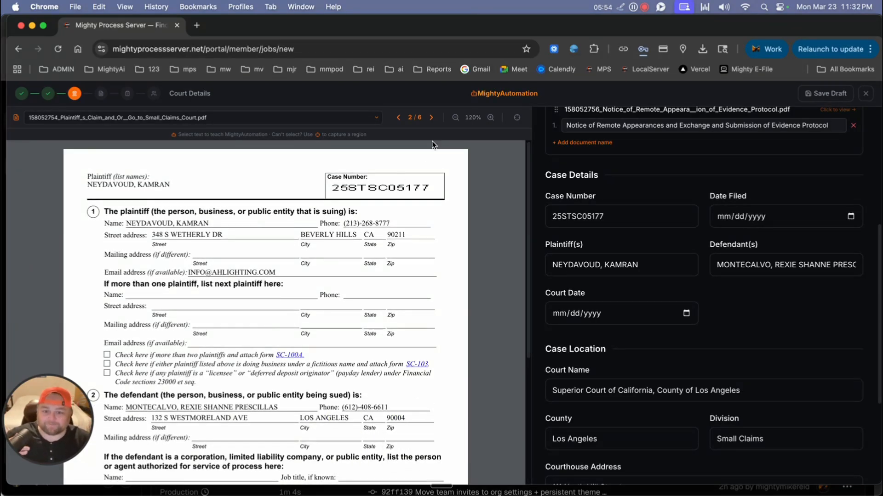
left_click(398, 117)
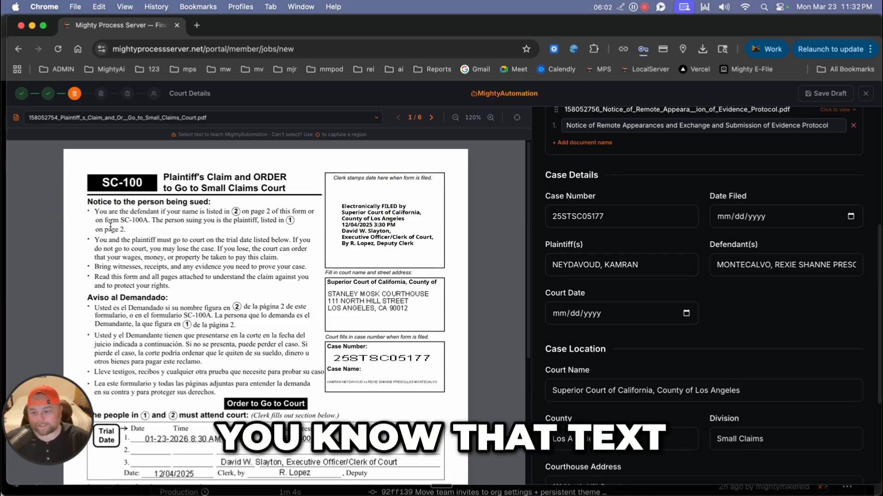
left_click_drag(95, 211, 276, 370)
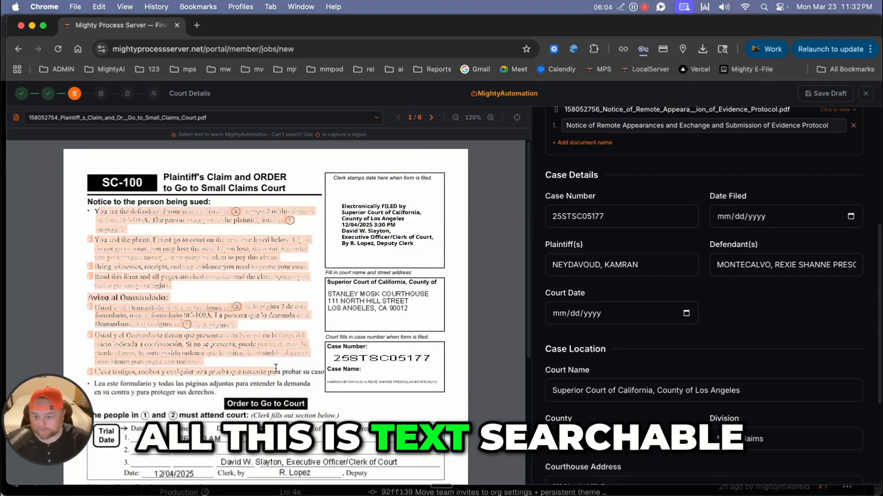
left_click(312, 183)
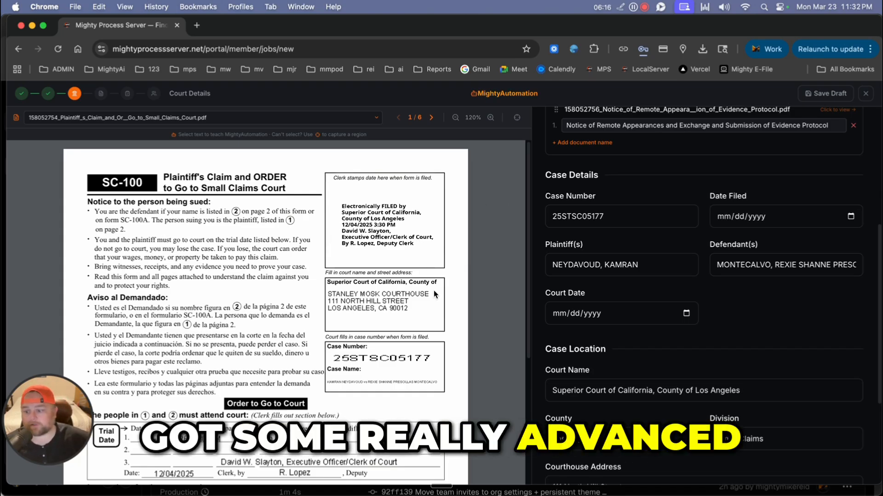
left_click(516, 119)
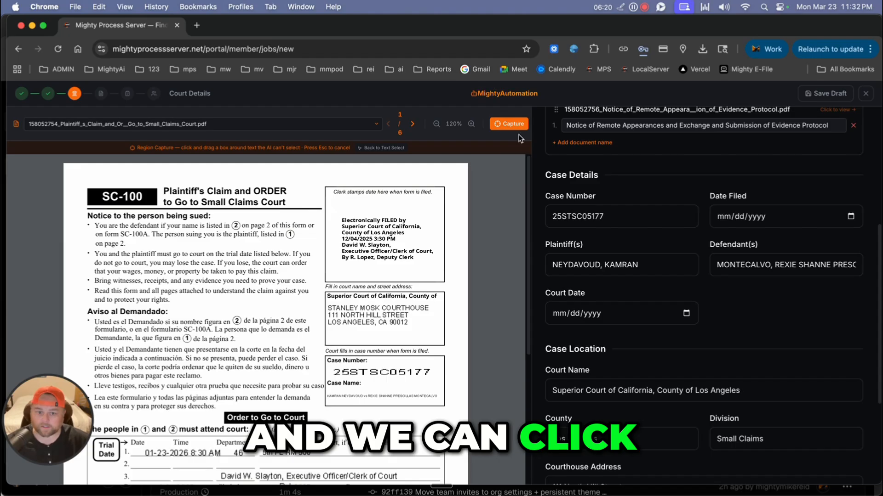
mouse_move(334, 209)
left_mouse_down()
mouse_move(423, 274)
mouse_move(438, 270)
left_mouse_up()
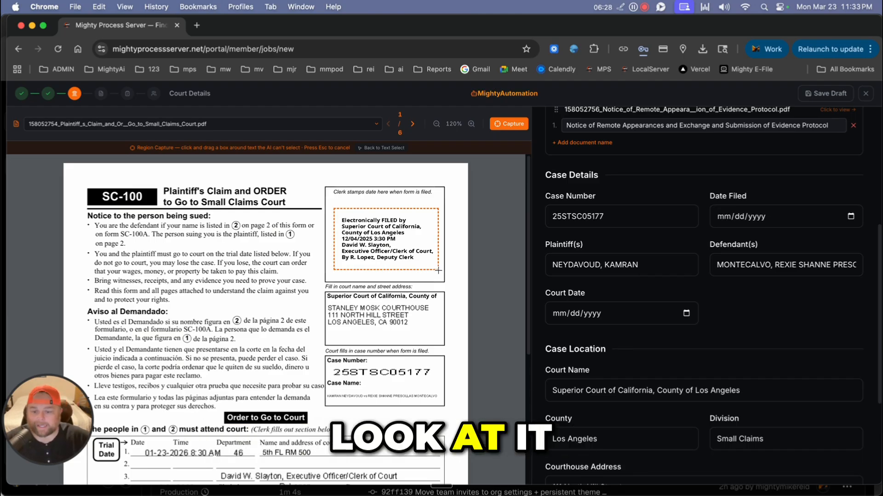
left_click_drag(438, 270, 438, 270)
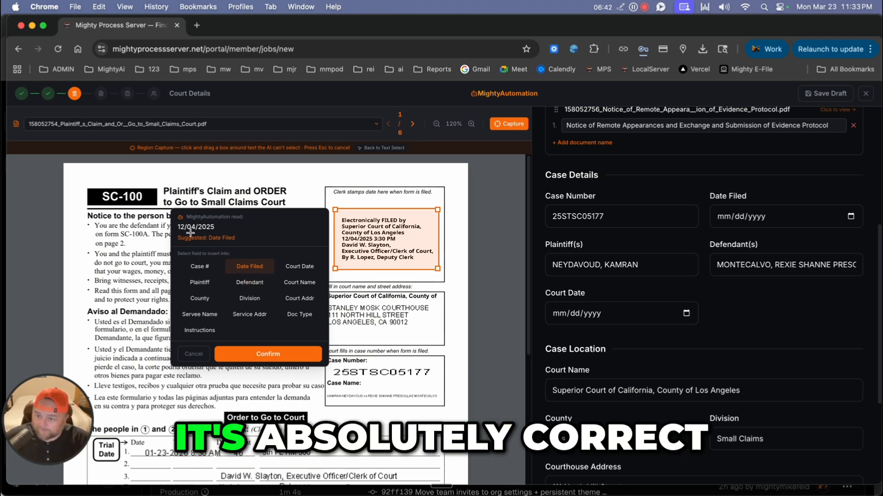
left_click(269, 353)
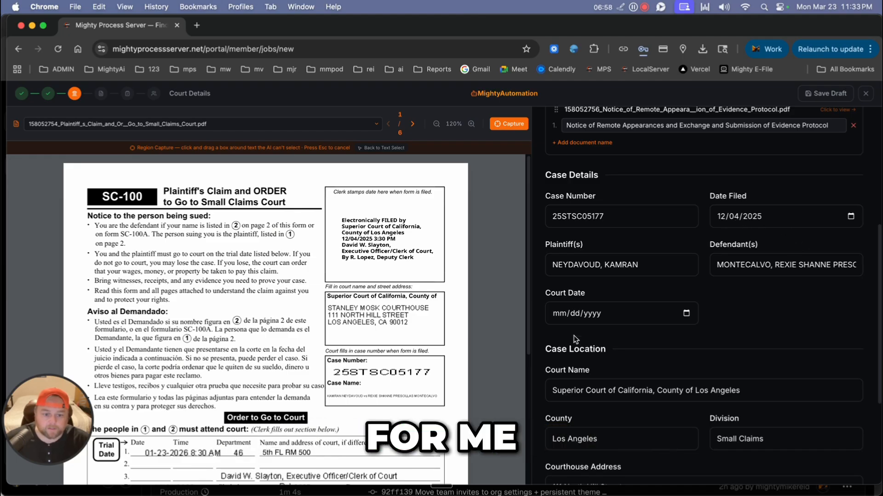
Region-capture the trial date on page 1 to insert 01/23/2026 as the court date, and review the case location details
scroll(244, 354, "down", 2)
scroll(243, 355, "down", 10)
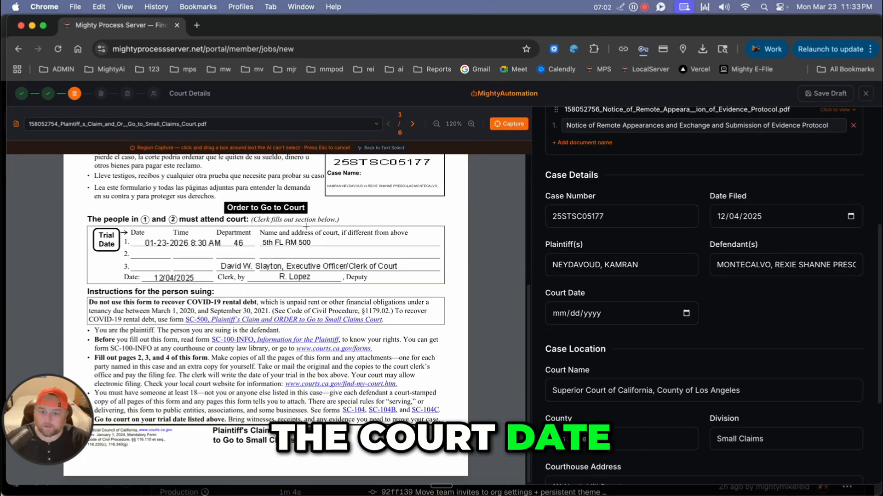
left_click(506, 124)
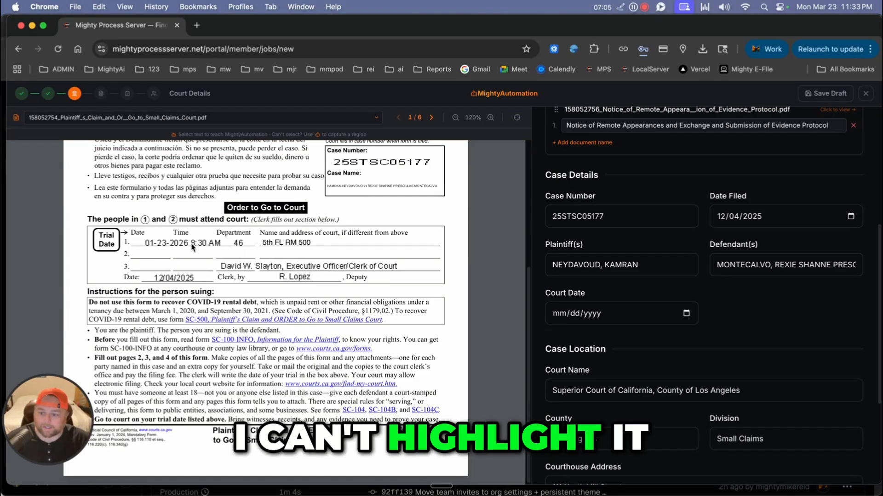
left_click(518, 119)
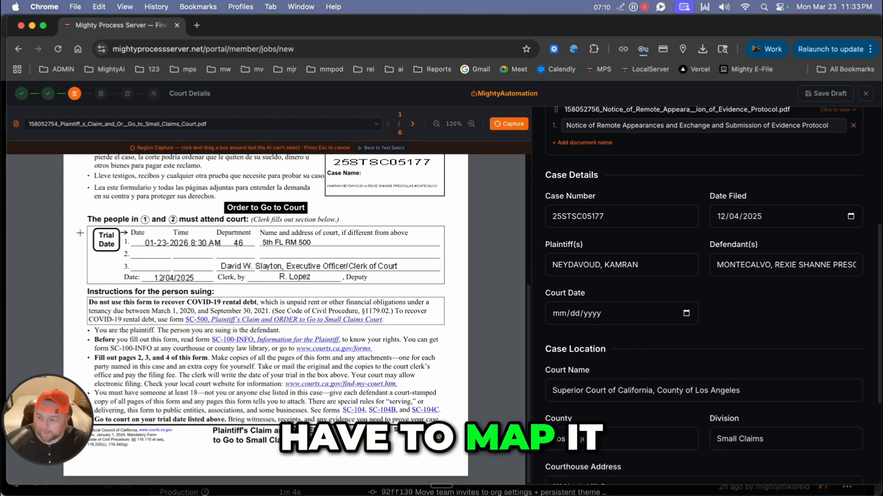
left_click_drag(88, 225, 227, 254)
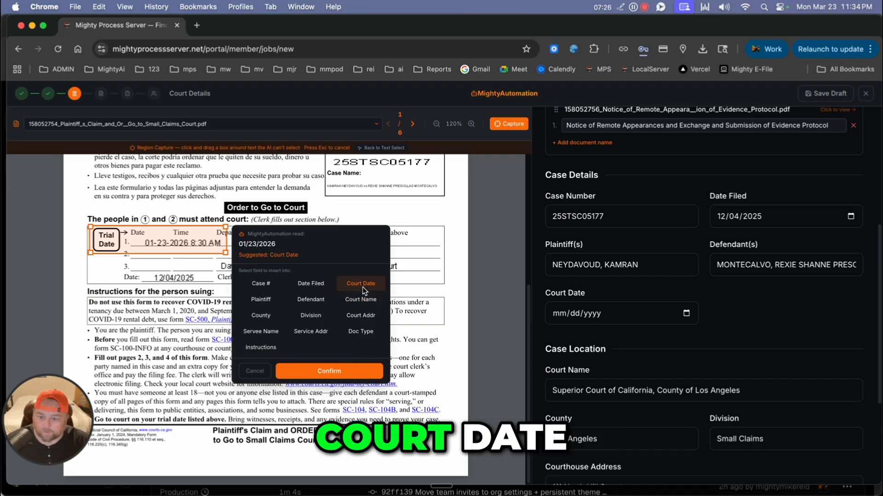
left_click(333, 372)
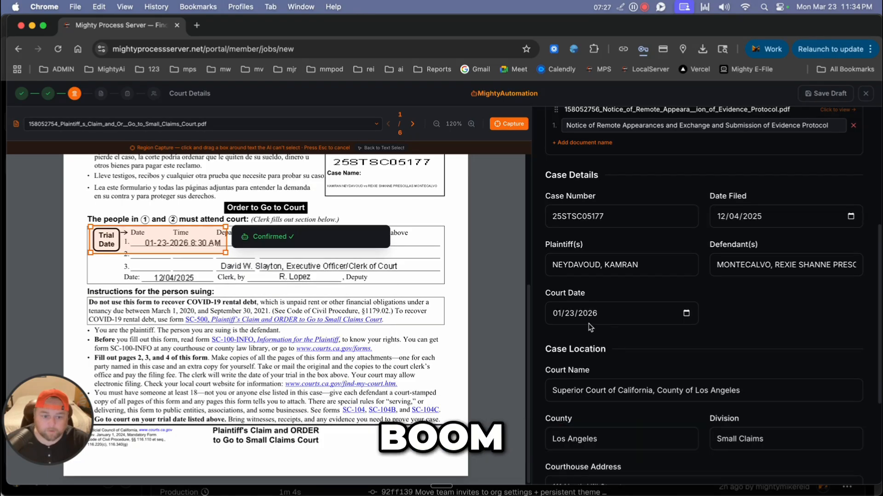
scroll(836, 350, "down", 5)
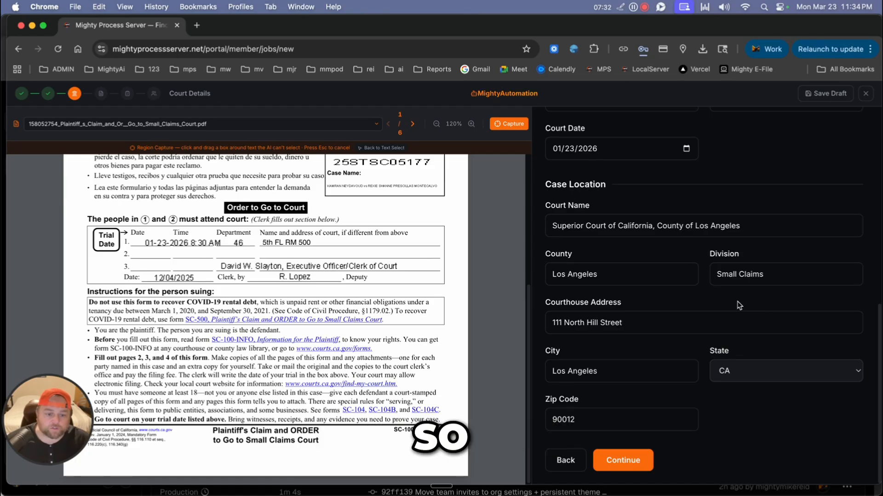
scroll(435, 347, "up", 5)
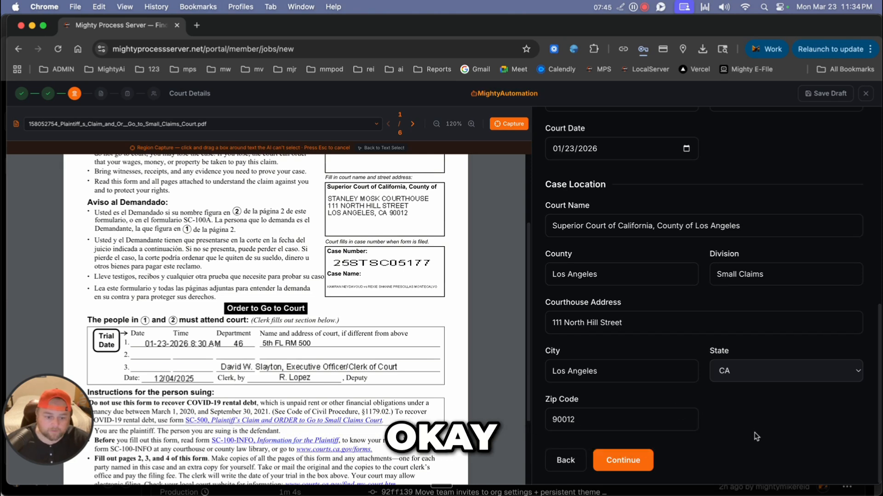
Continue to the servee and service details and compare the servee's name and address with section 2 on page 2 of the Plaintiff's Claim
left_click(622, 462)
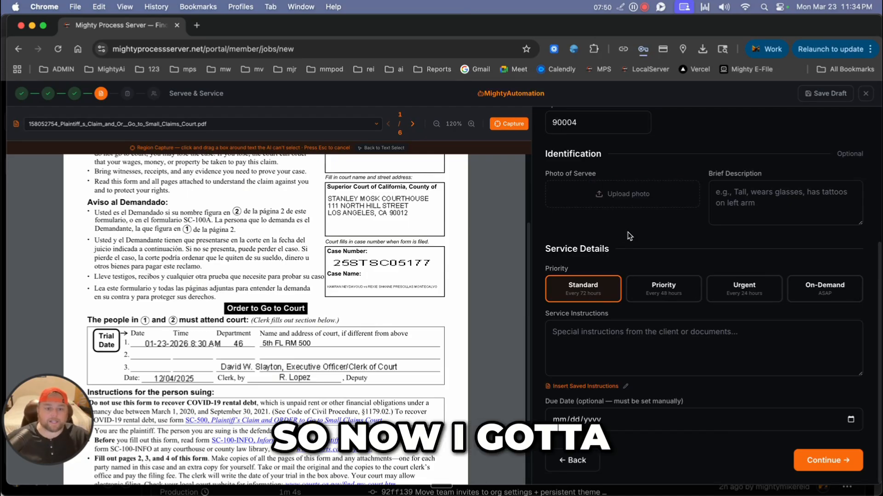
scroll(629, 236, "up", 5)
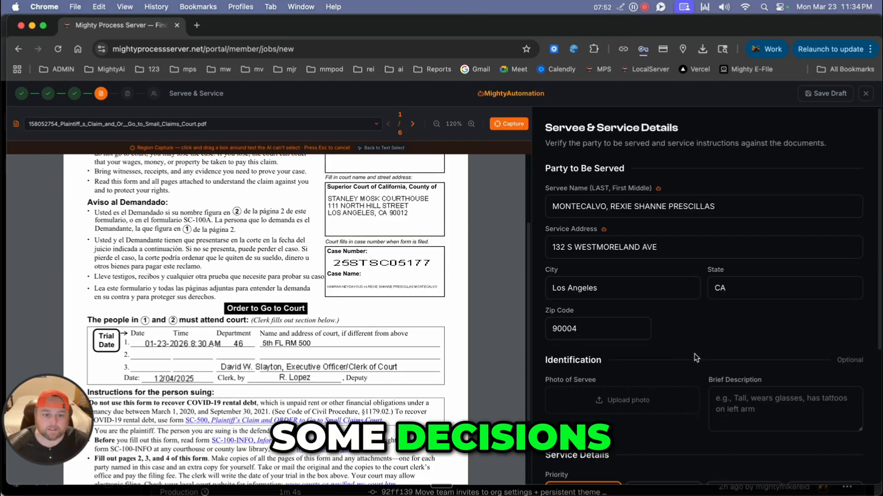
scroll(694, 354, "down", 5)
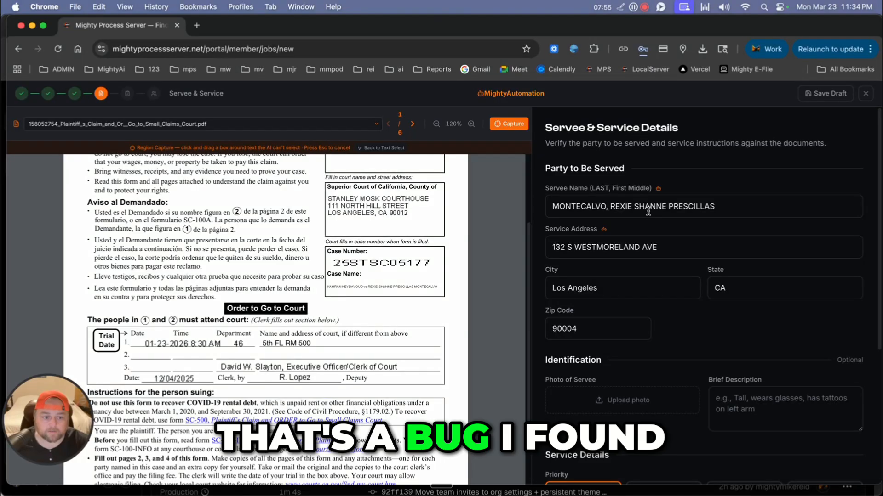
left_click(739, 207)
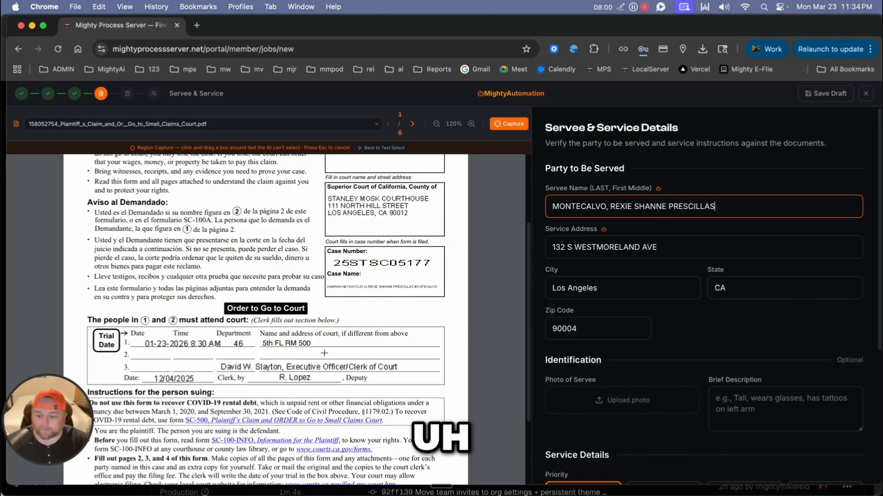
scroll(235, 352, "down", 3)
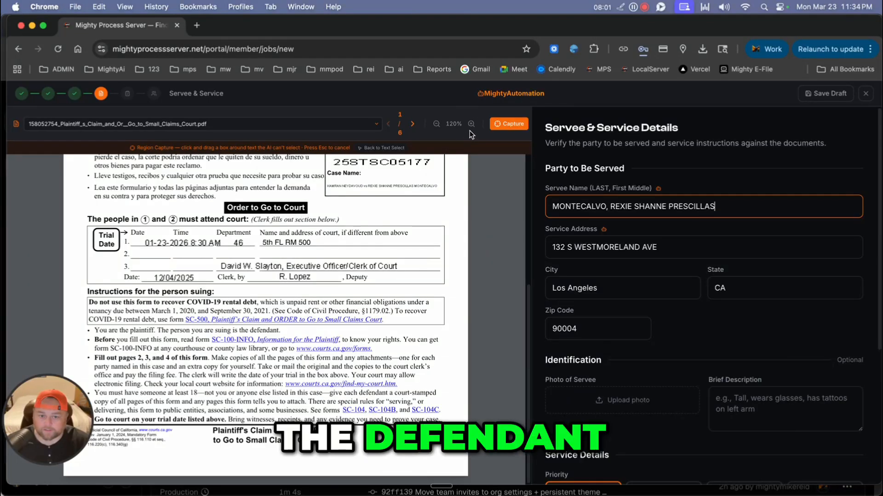
left_click(413, 128)
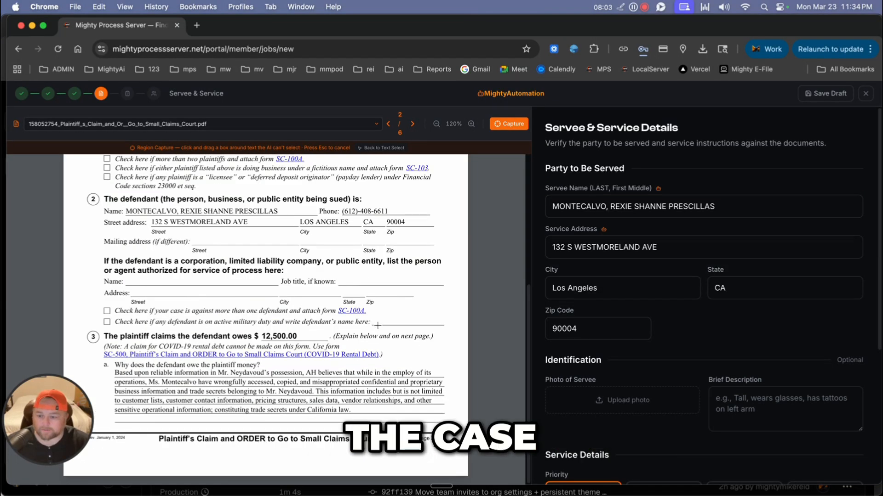
scroll(378, 325, "up", 6)
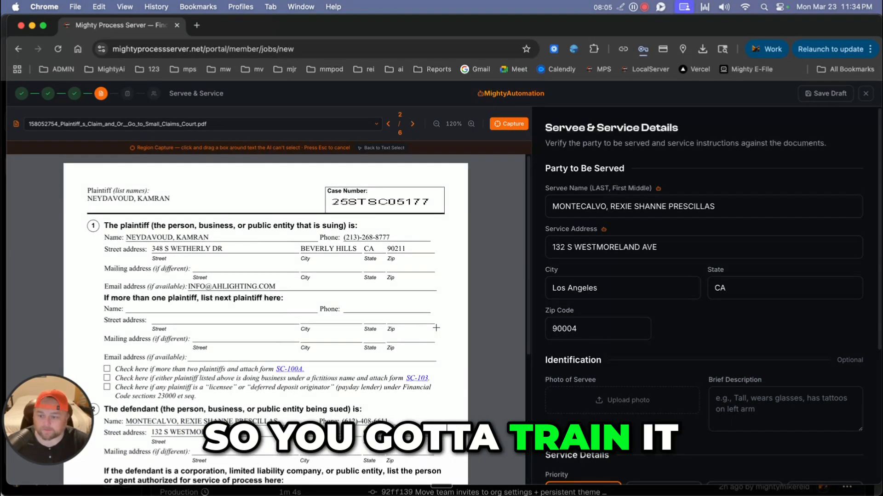
scroll(436, 328, "down", 5)
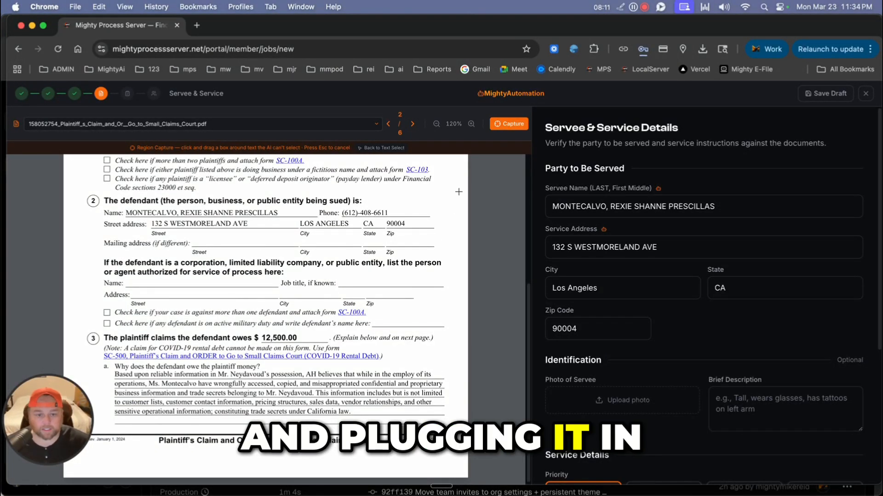
Switch the document viewer back to text selection and try selecting the defendant's street address in section 2 for insertion
left_click(508, 124)
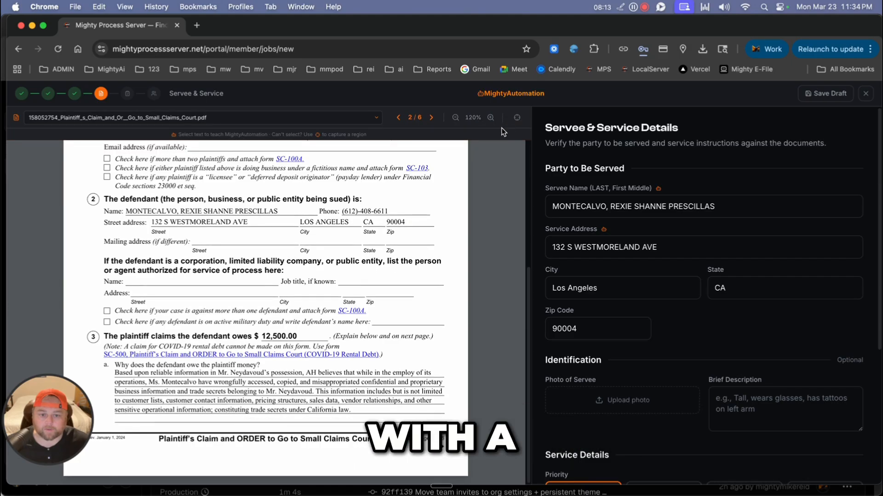
left_click(517, 118)
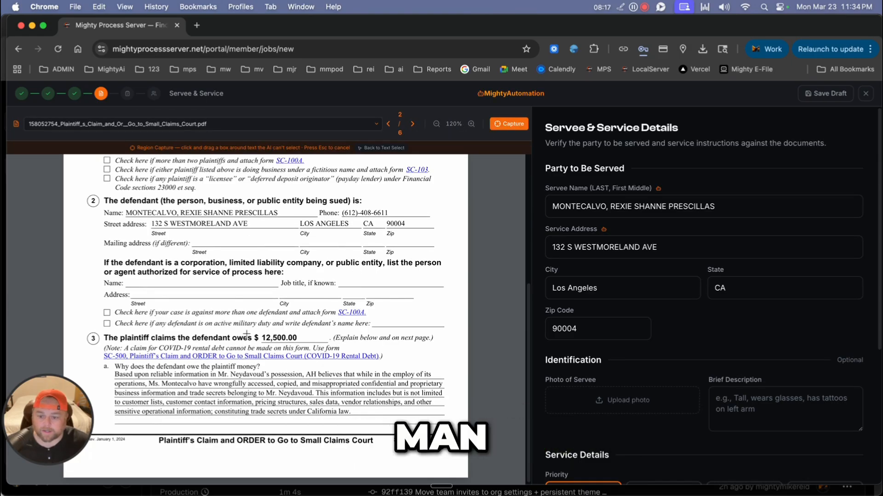
left_click(508, 126)
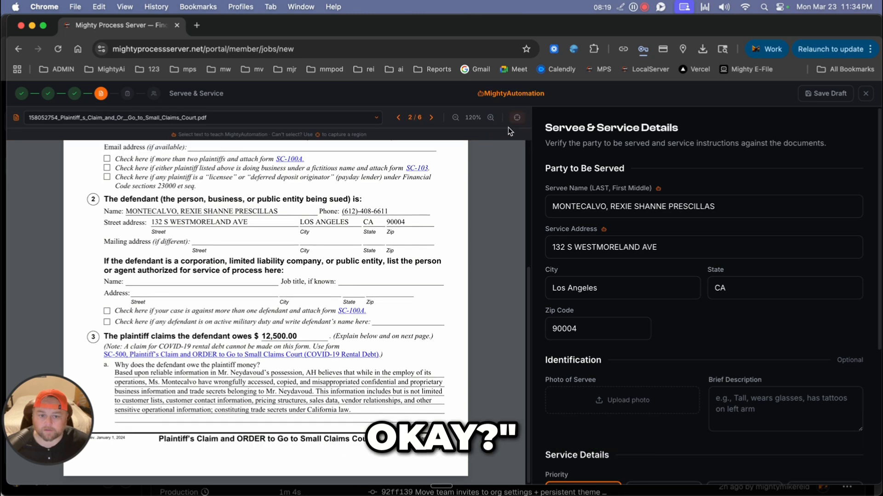
scroll(762, 327, "down", 2)
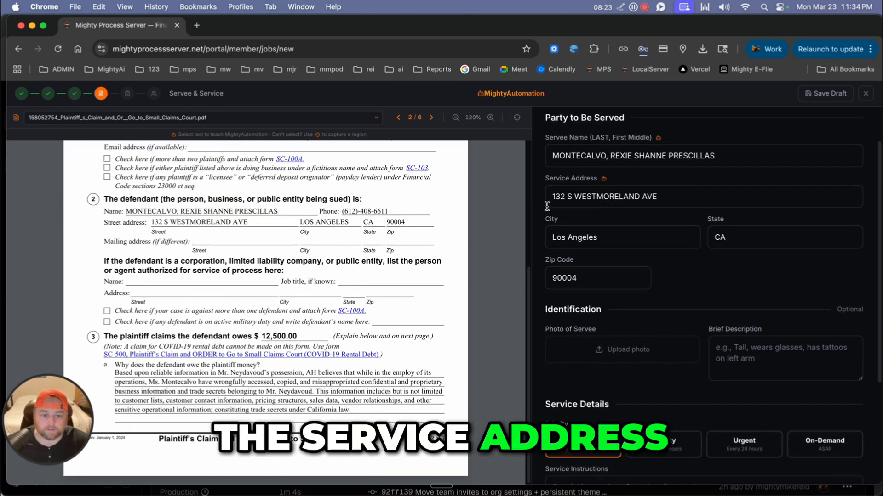
left_click_drag(153, 222, 261, 223)
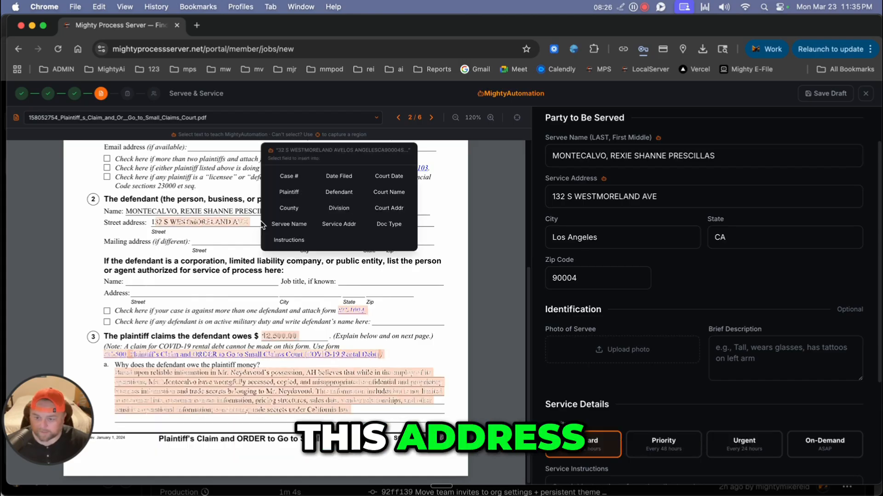
left_click(661, 273)
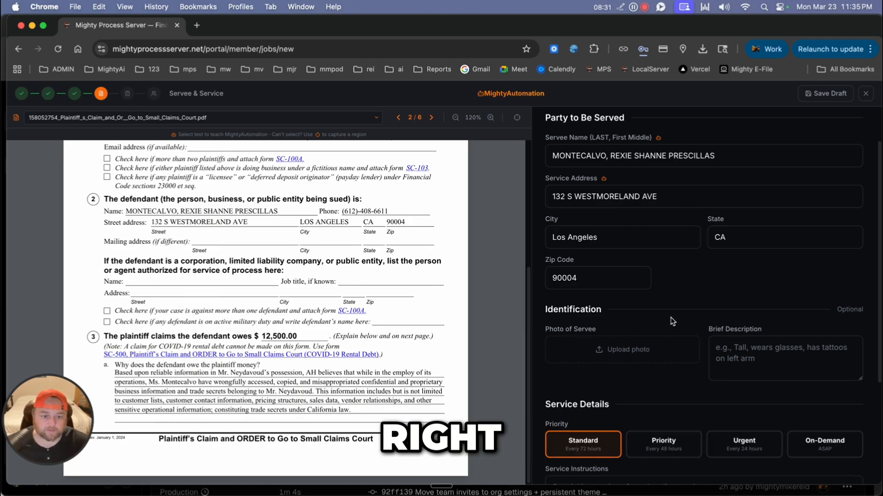
Upload the servee's JPEG picture from the Downloads folder as the photo of servee
scroll(673, 322, "down", 5)
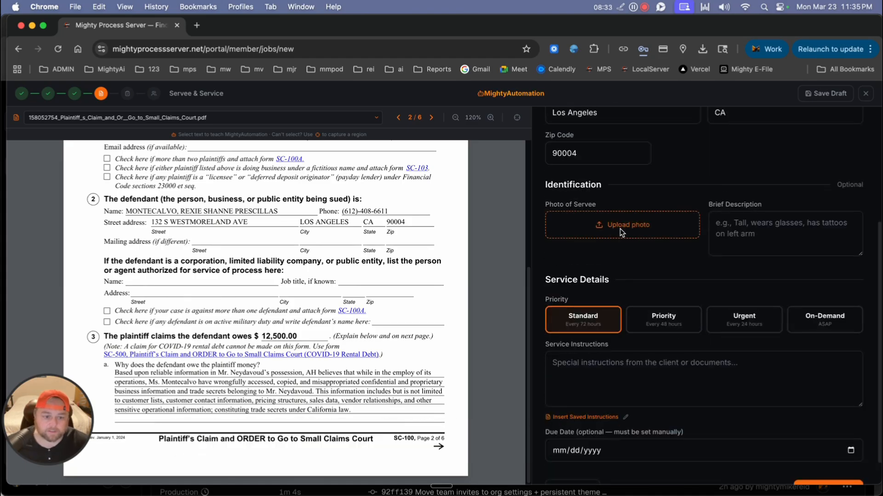
left_click(619, 229)
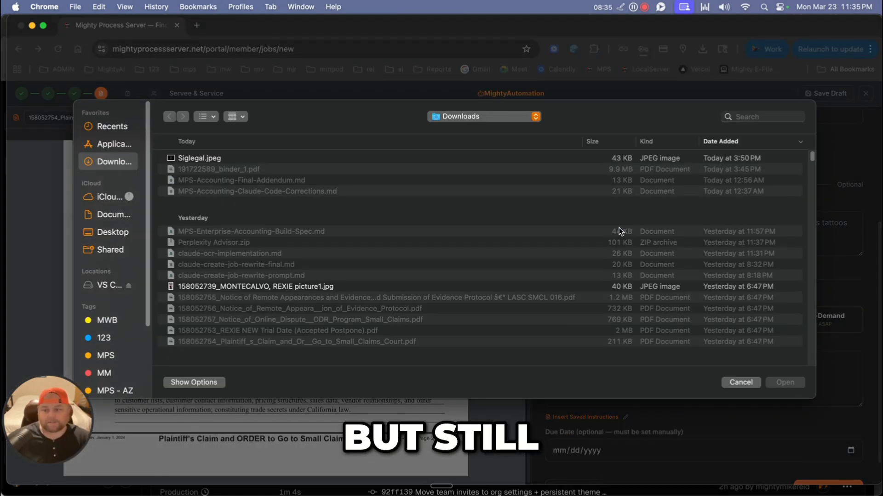
scroll(276, 300, "down", 3)
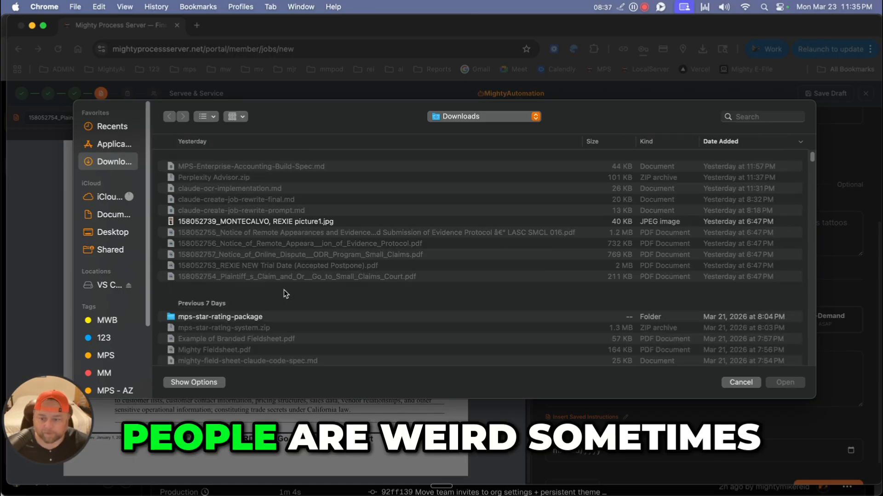
left_click(266, 223)
left_click(796, 383)
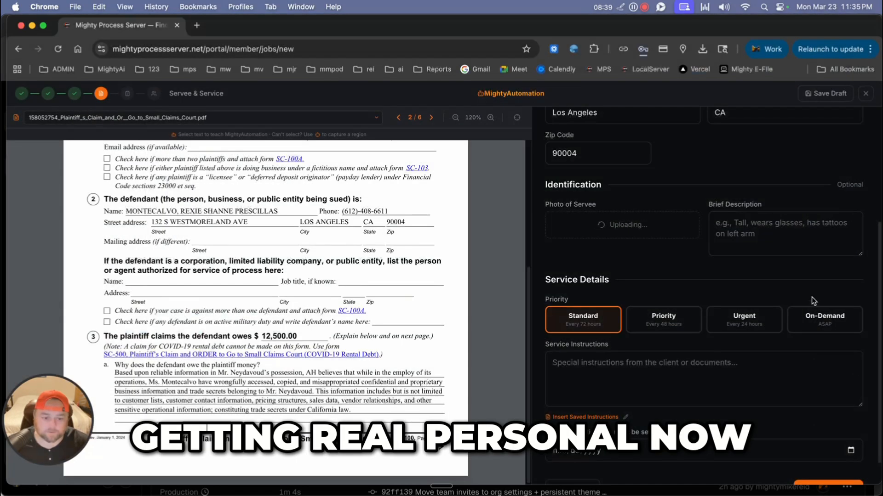
Enter "Tall with tats" as the servee's brief description and set the service priority to Urgent
left_click(784, 229)
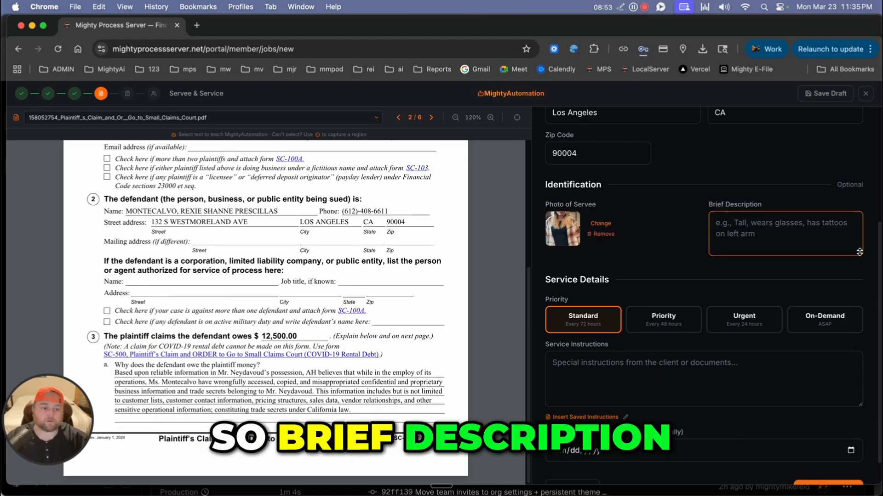
type("Talk")
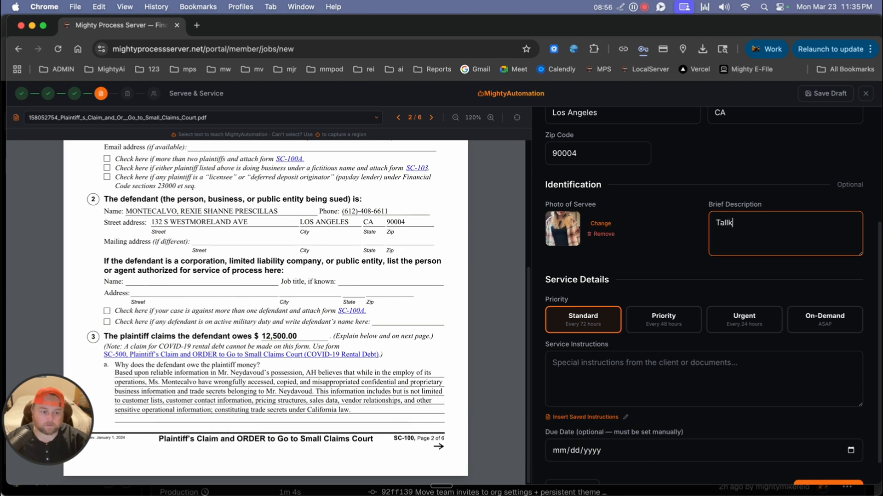
type(" with tats")
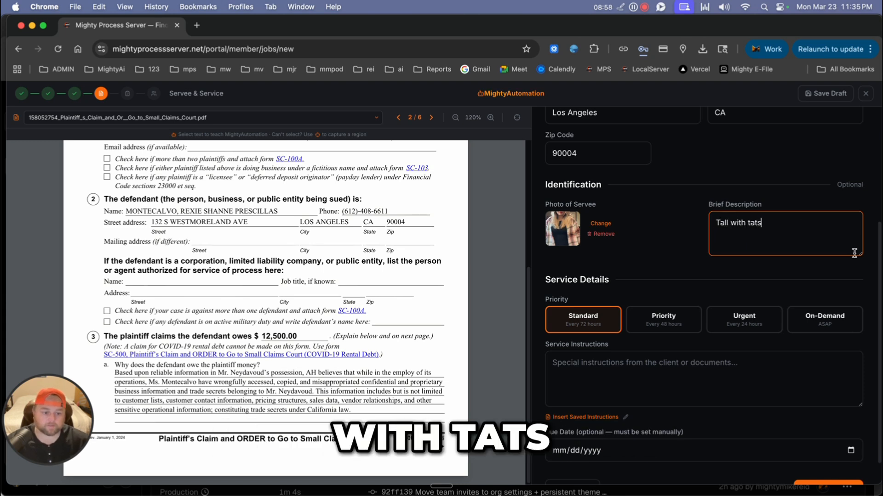
left_click(734, 322)
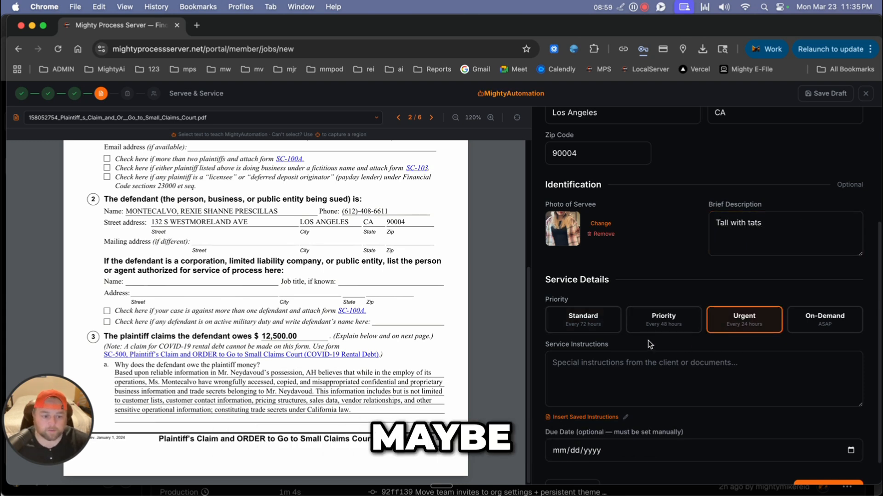
Set the job's due date to 04/09/2026
scroll(653, 400, "down", 1)
left_click(592, 427)
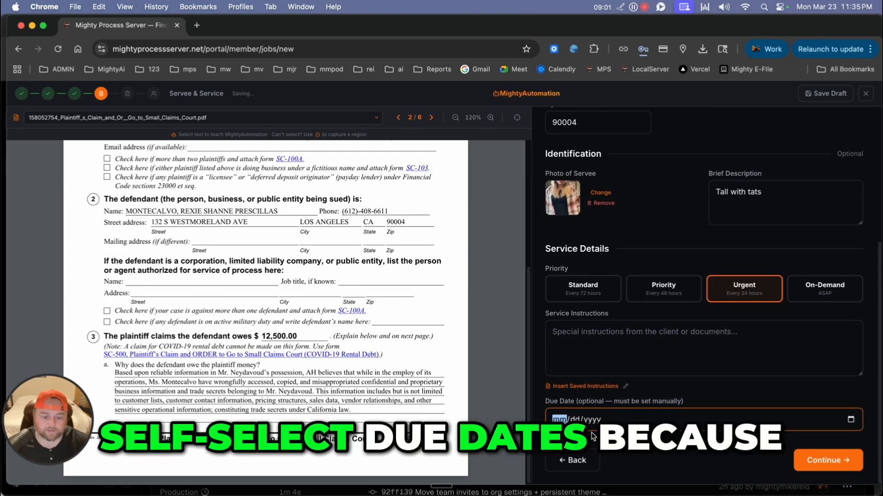
left_click(850, 421)
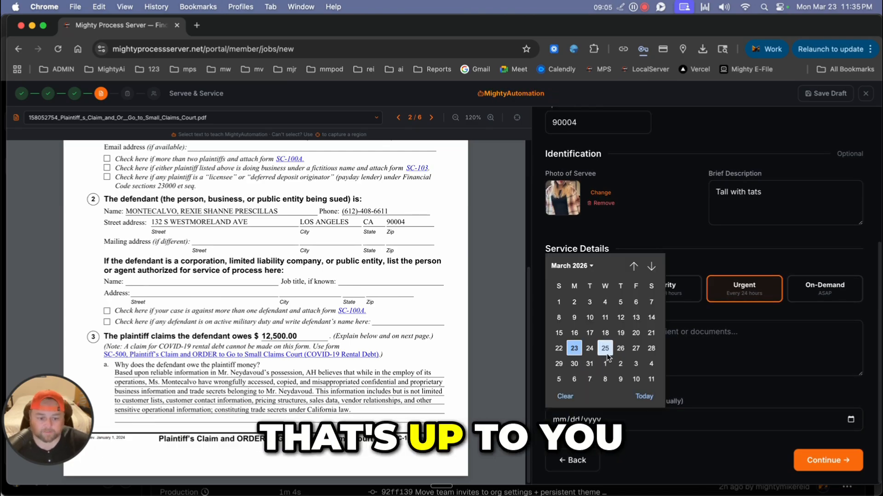
left_click(620, 380)
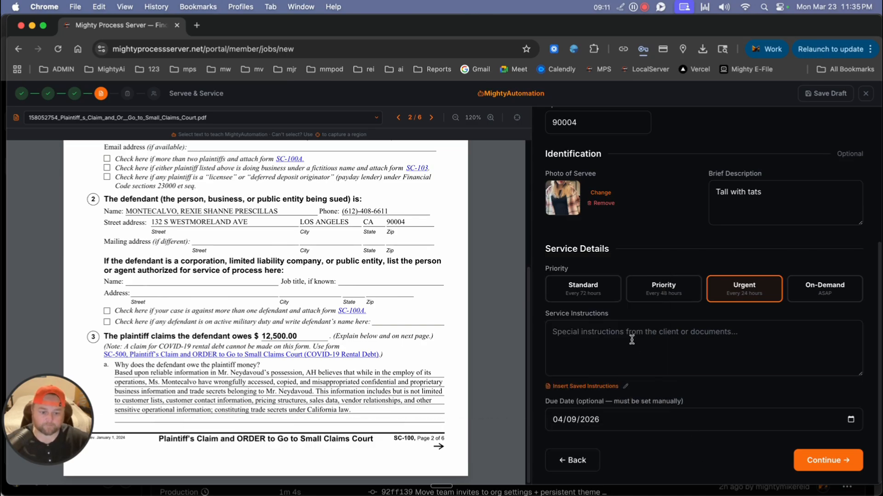
Insert the saved instructions "SC-104 Plaintiffs Claim to go to small claims court" as service instructions and continue to the job review
left_click(580, 387)
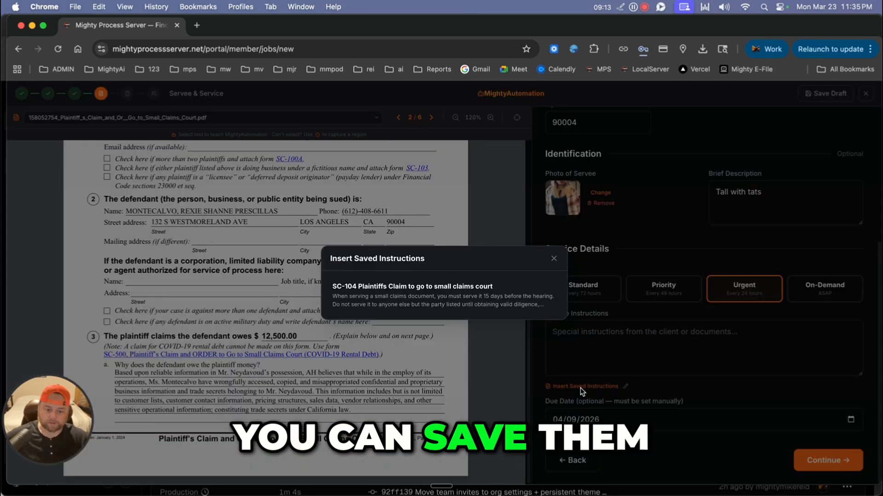
left_click(426, 294)
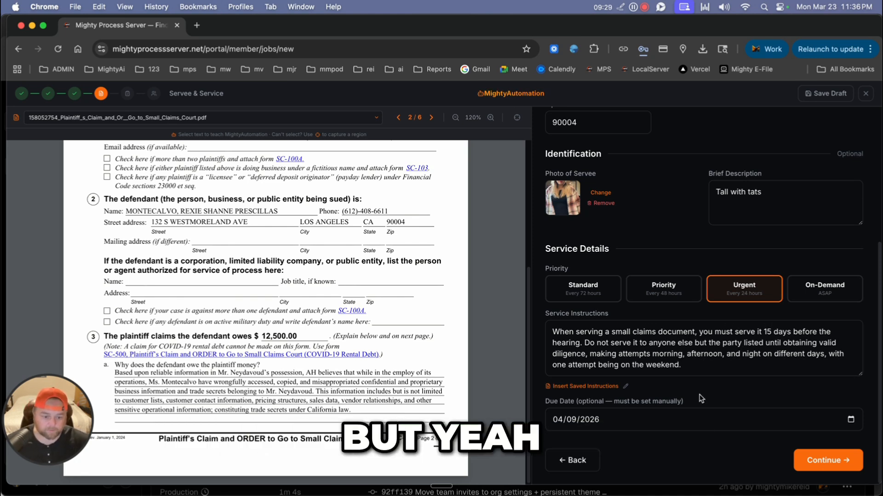
left_click(834, 465)
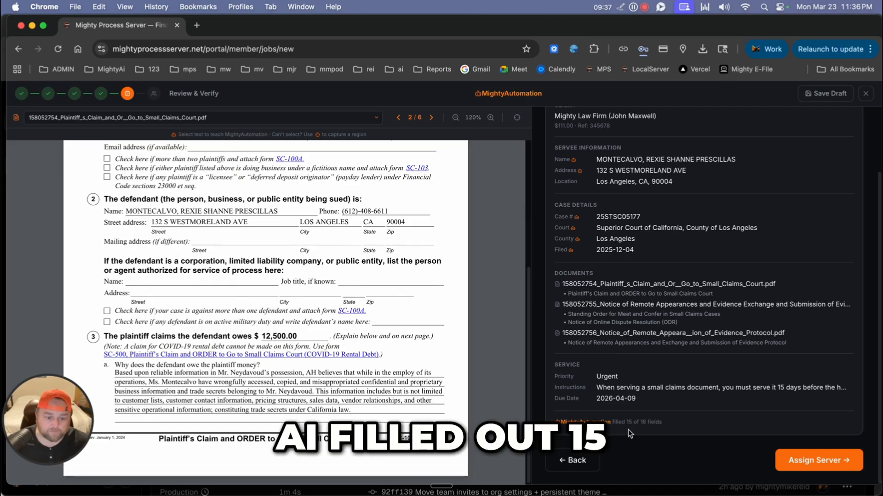
Check the job summary, including filing date and county, against the first page of the Plaintiff's Claim, and proceed to server assignment
scroll(720, 405, "up", 3)
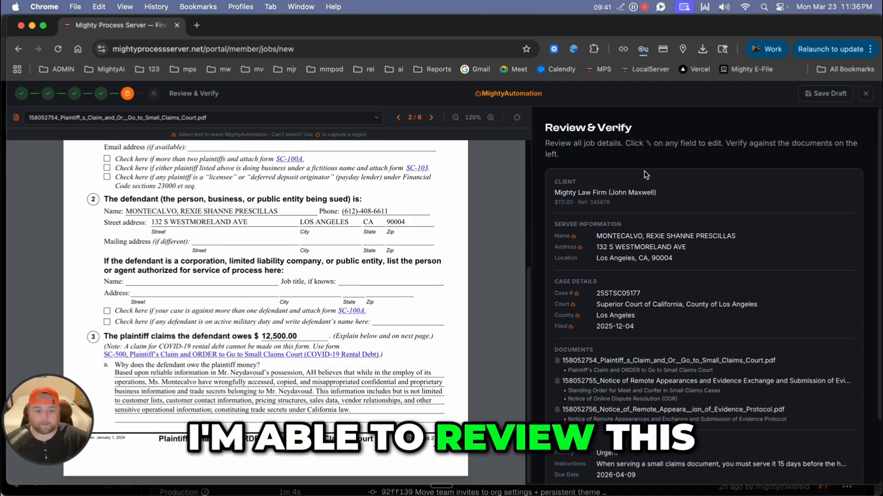
scroll(669, 358, "down", 3)
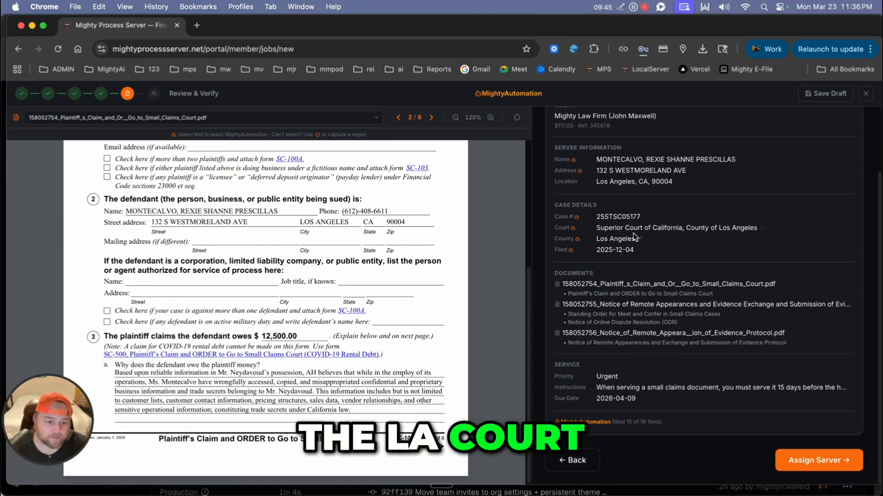
scroll(634, 267, "up", 2)
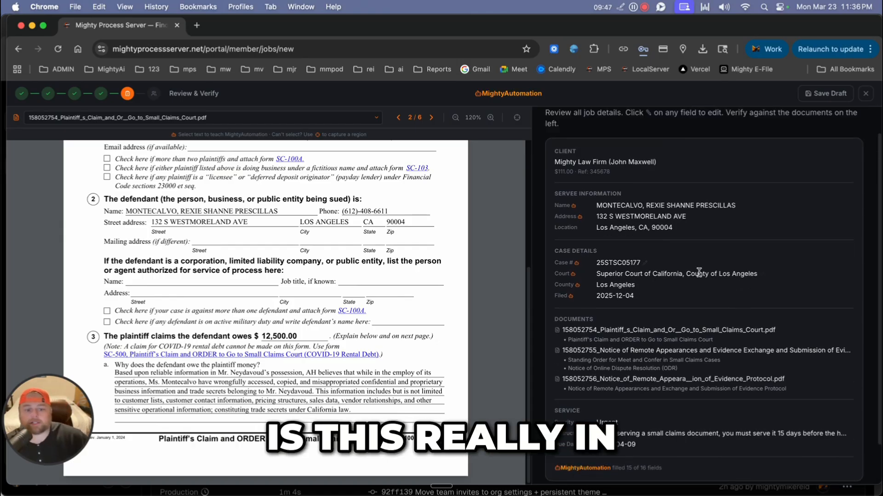
left_click(641, 298)
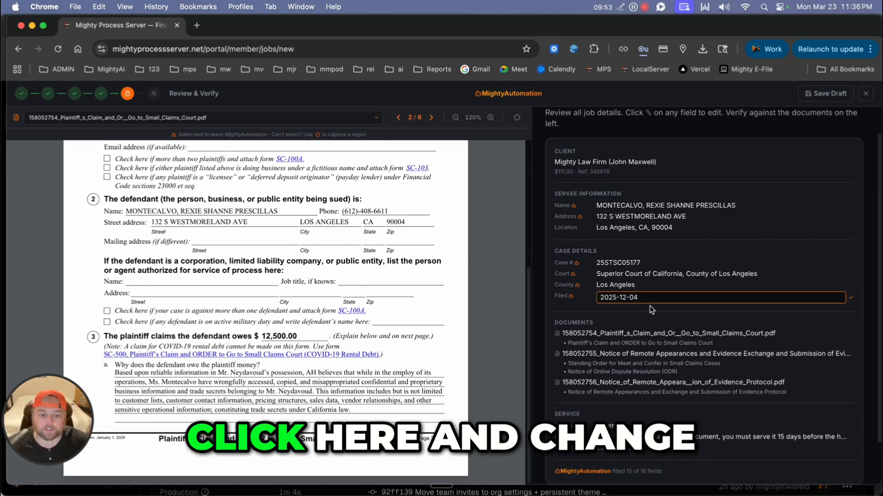
left_click(638, 286)
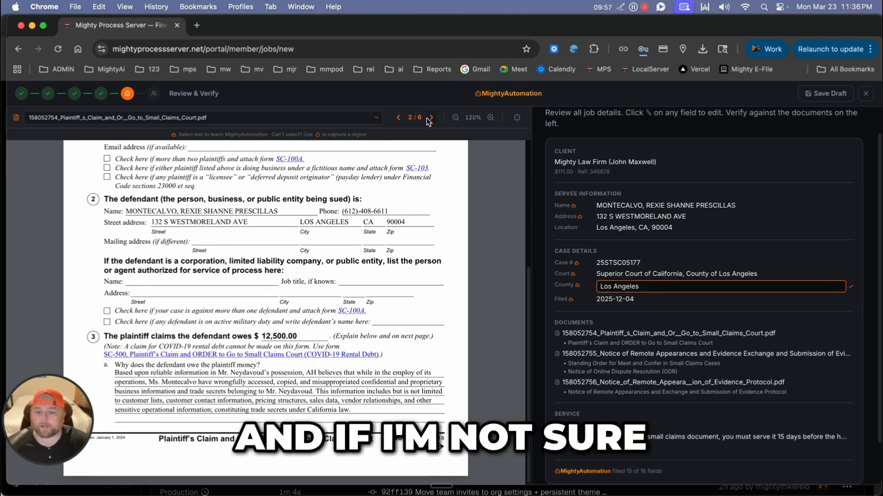
left_click(398, 117)
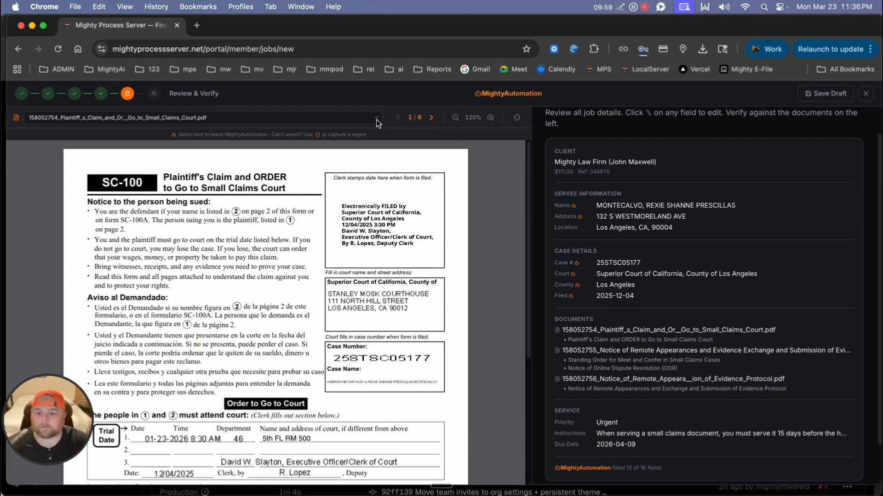
left_click(376, 118)
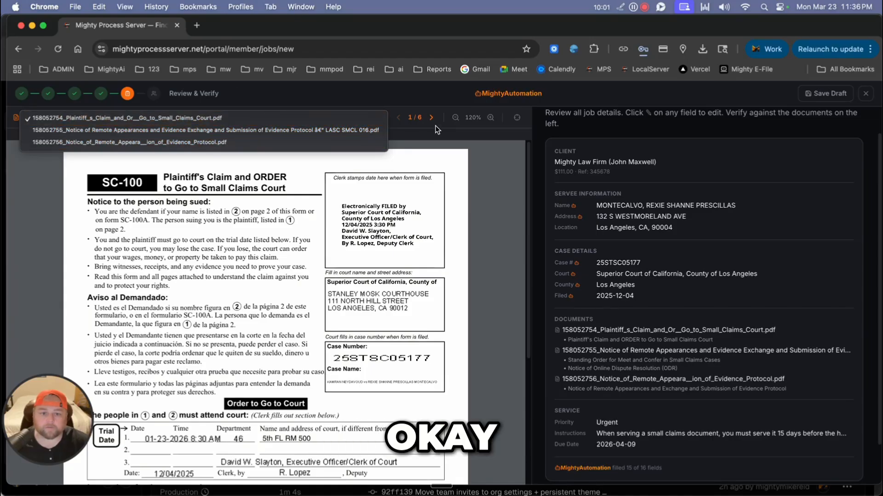
left_click(790, 416)
scroll(765, 431, "down", 2)
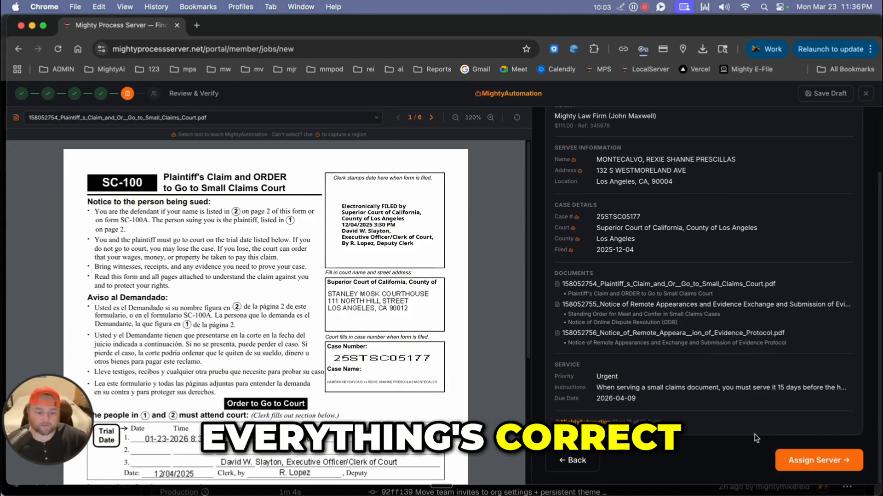
left_click(842, 465)
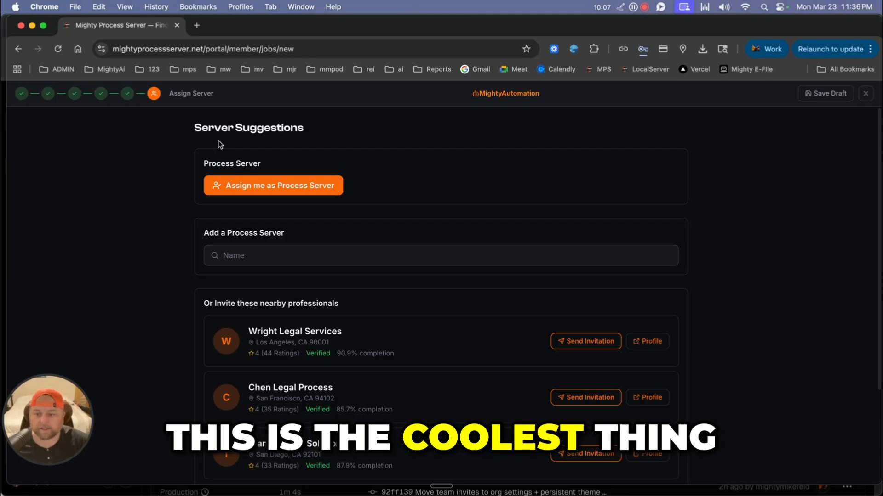
Search the process servers for "Abq" and queue an invitation to ABQ Process Server
scroll(689, 384, "down", 4)
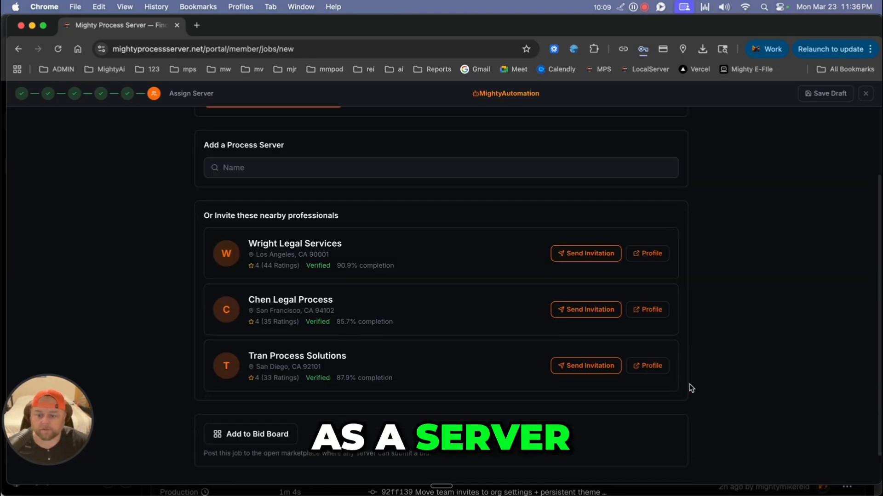
left_click(277, 154)
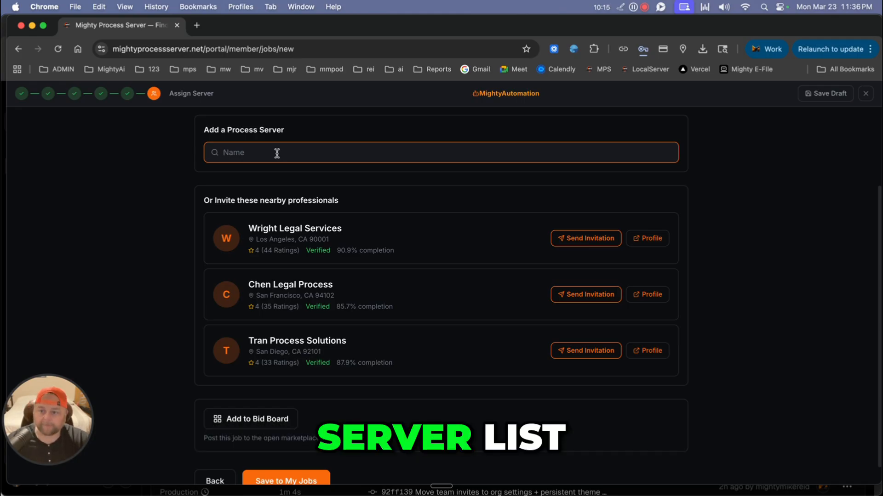
type("Abq")
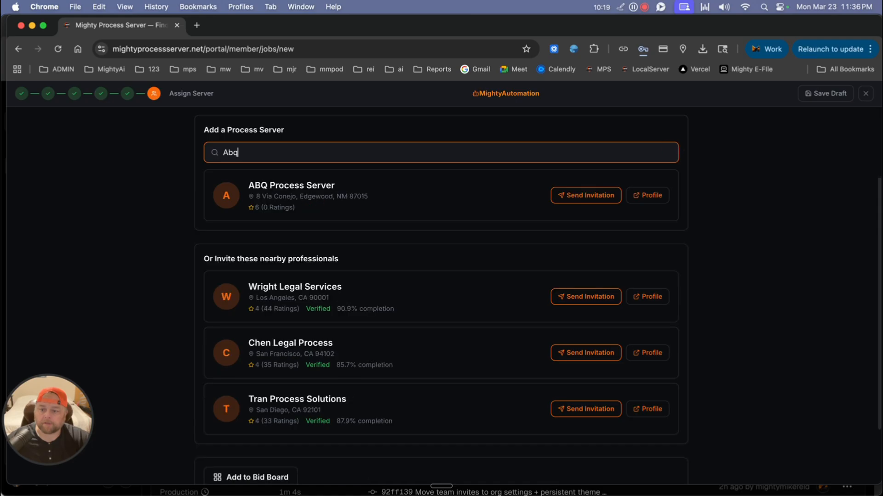
left_click(600, 198)
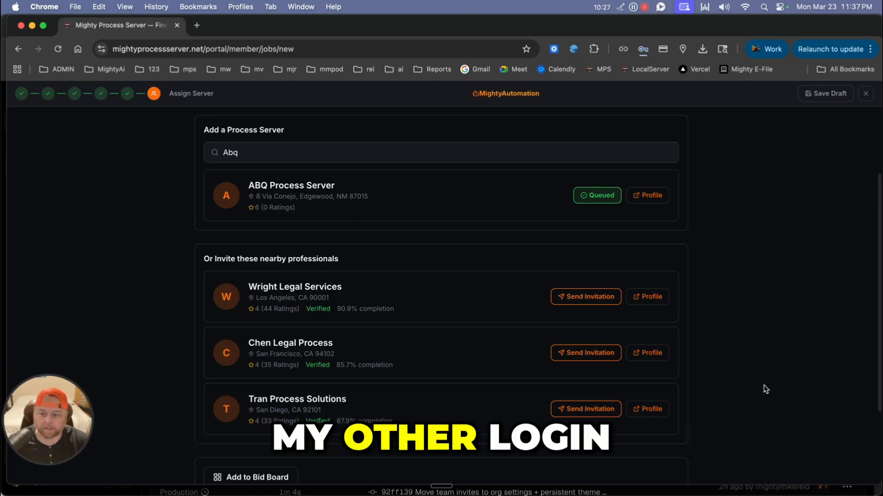
Add the job to the bid board for open bidding and save it to My Jobs
scroll(774, 384, "down", 5)
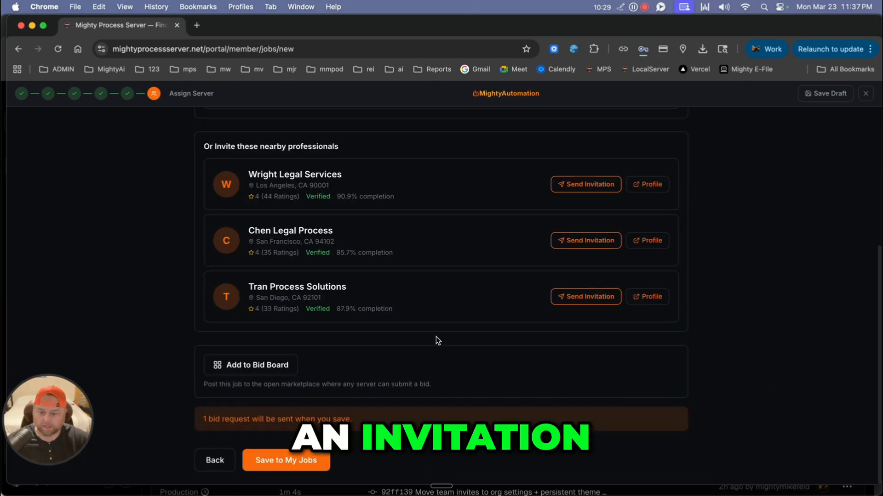
left_click(253, 366)
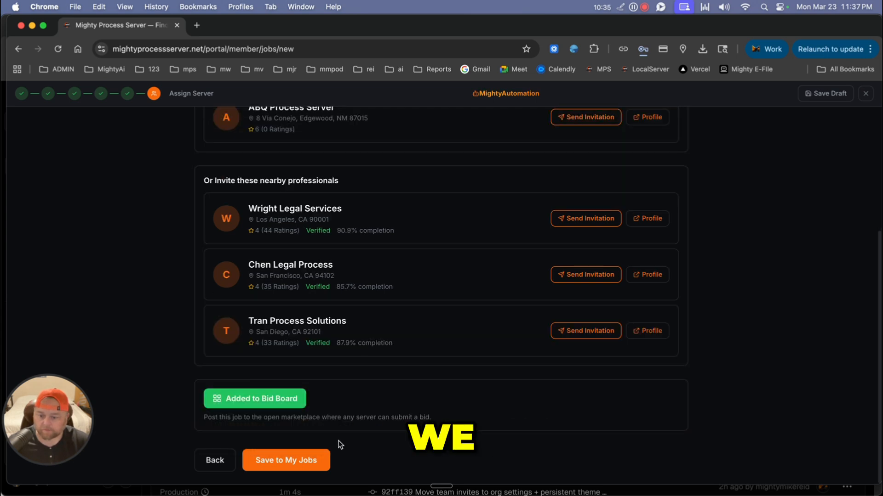
scroll(476, 423, "up", 4)
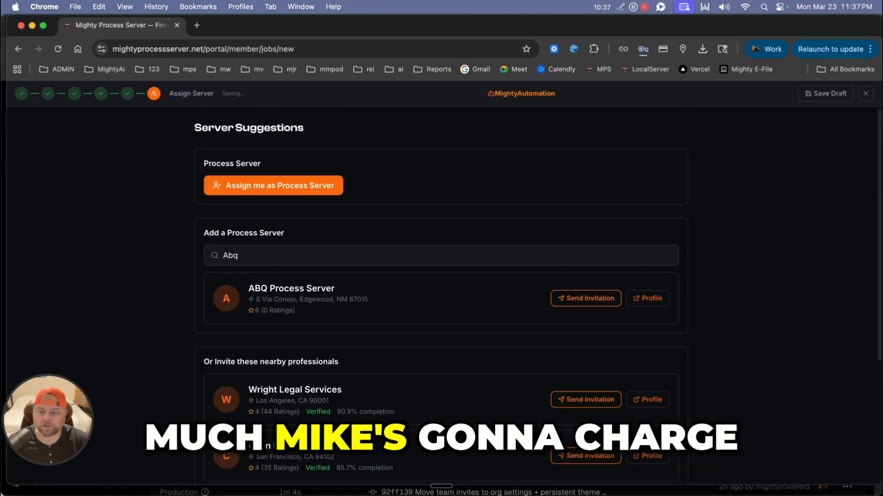
scroll(468, 419, "down", 2)
scroll(404, 381, "down", 3)
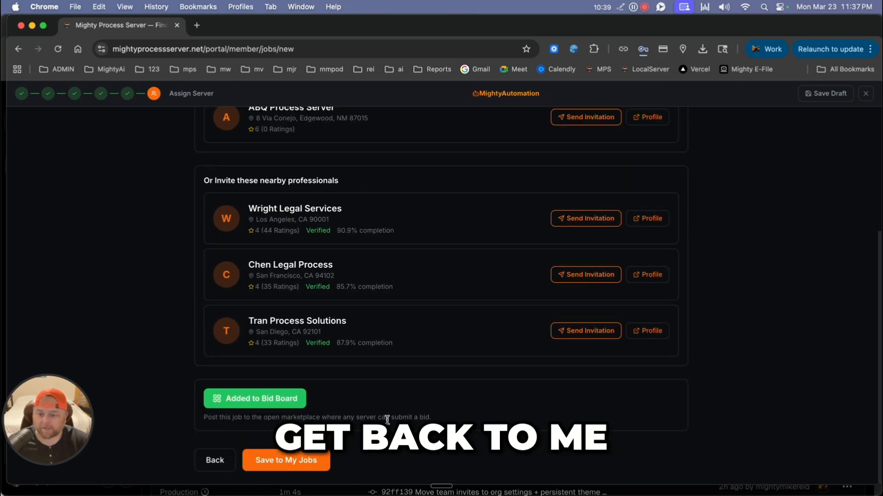
left_click(288, 462)
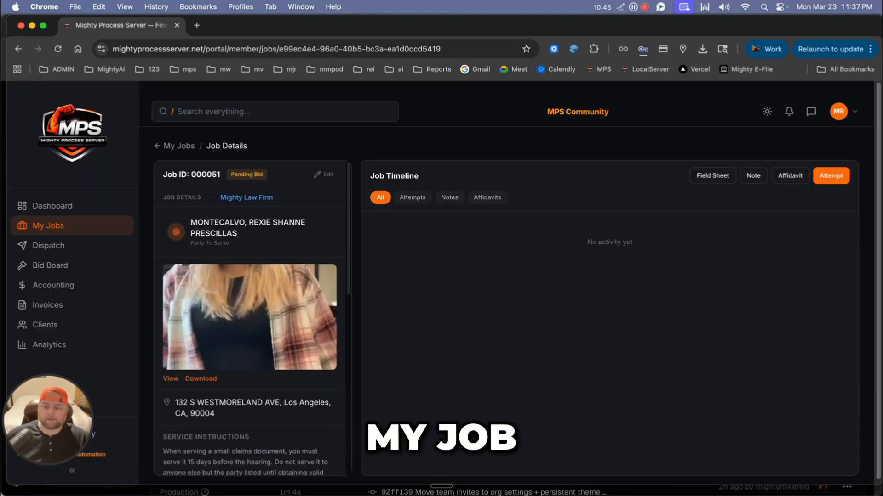
Review the saved job's service, case and court details and preview its Plaintiff's Claim document
scroll(270, 270, "down", 1)
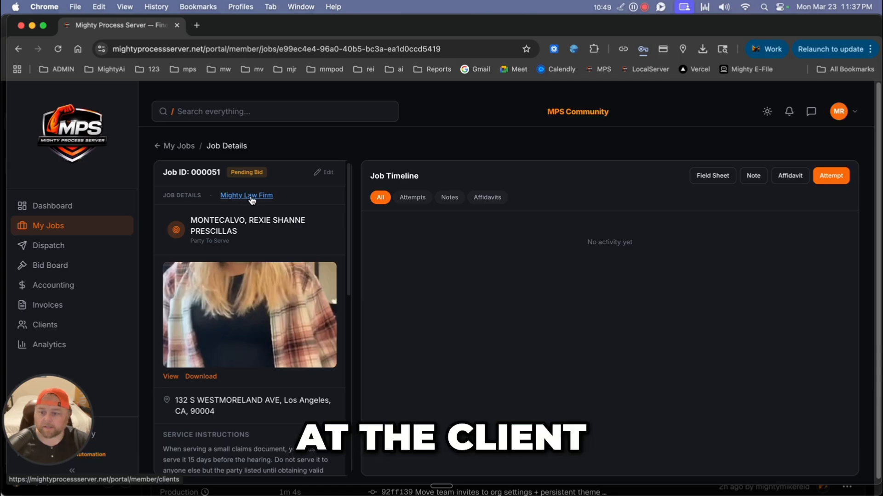
scroll(243, 257, "down", 5)
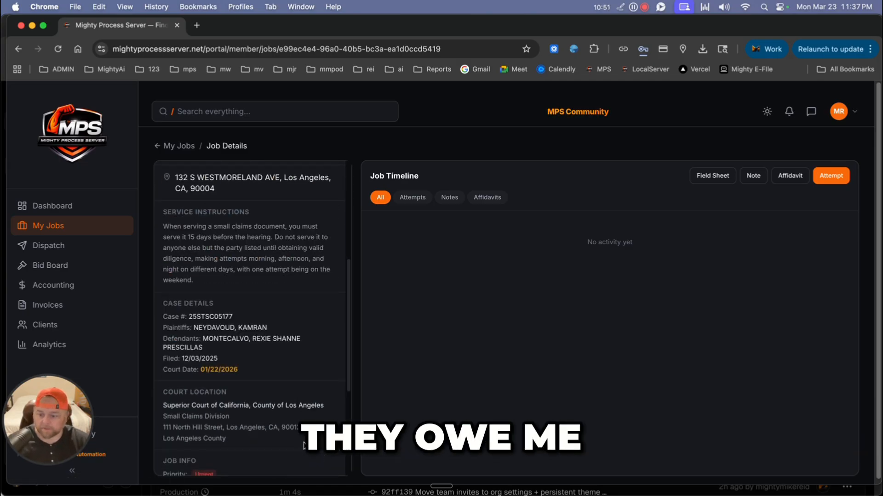
scroll(247, 359, "down", 4)
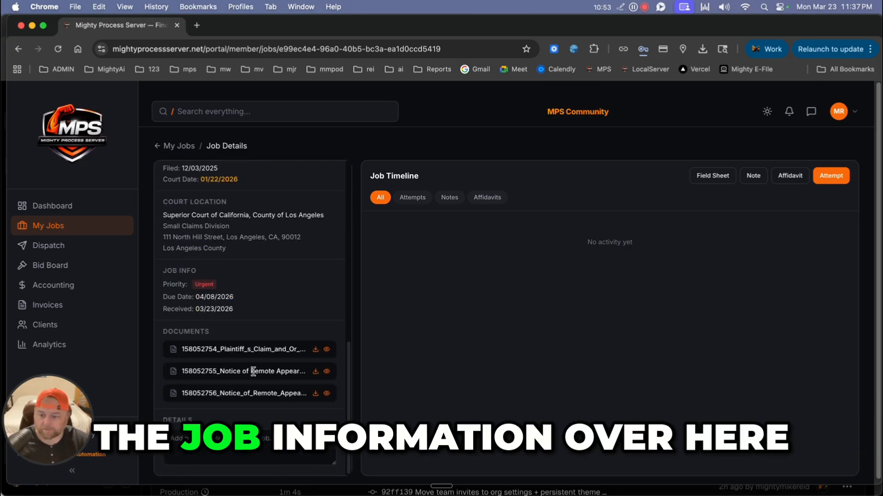
left_click(325, 353)
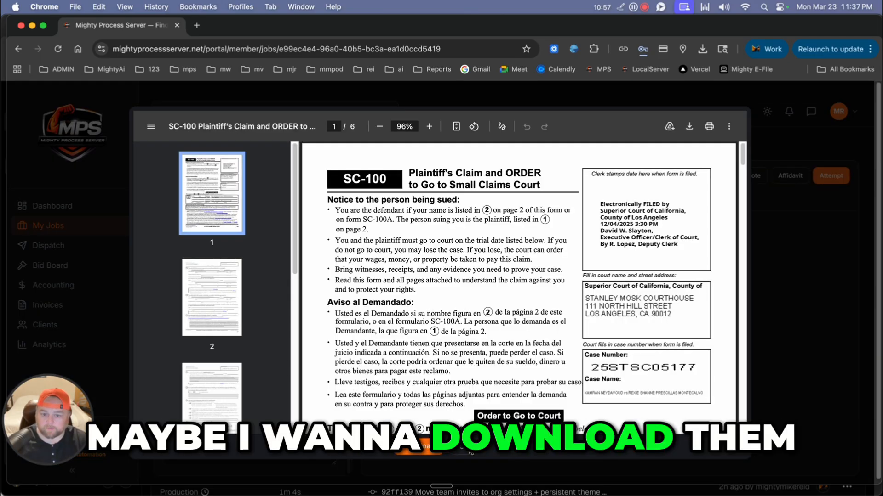
left_click(469, 450)
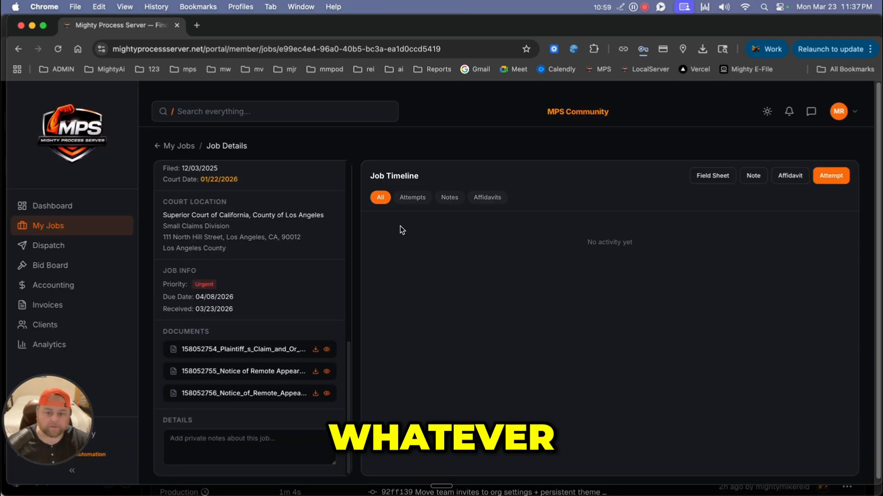
View the job timeline filtered by attempts, notes and affidavits in turn
left_click(420, 200)
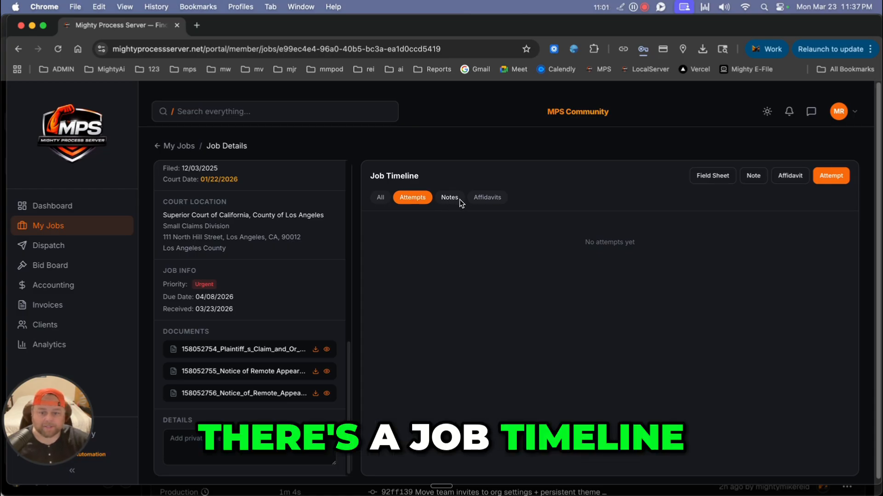
left_click(458, 200)
left_click(490, 202)
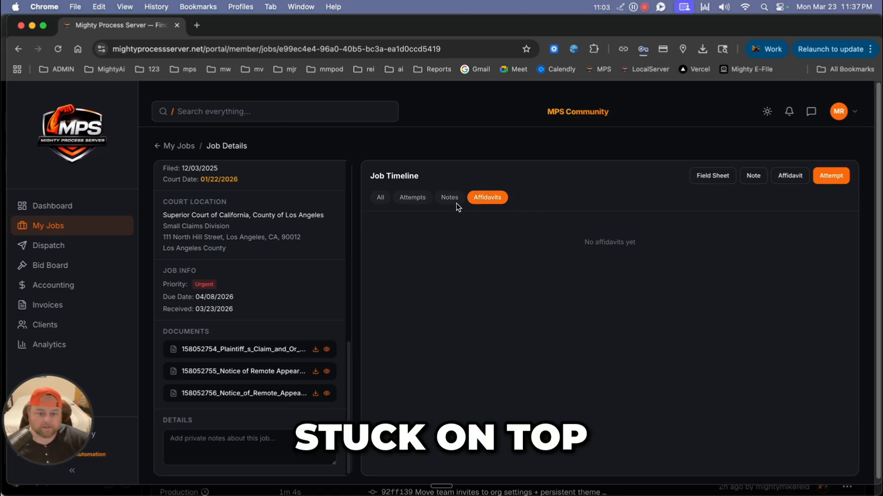
Add a note reading "Cool Note" to the job
left_click(757, 178)
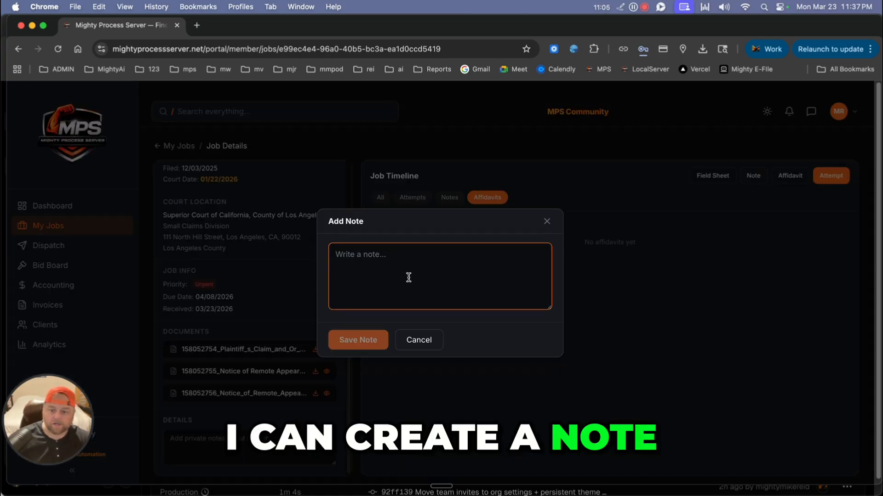
type("Cool Note")
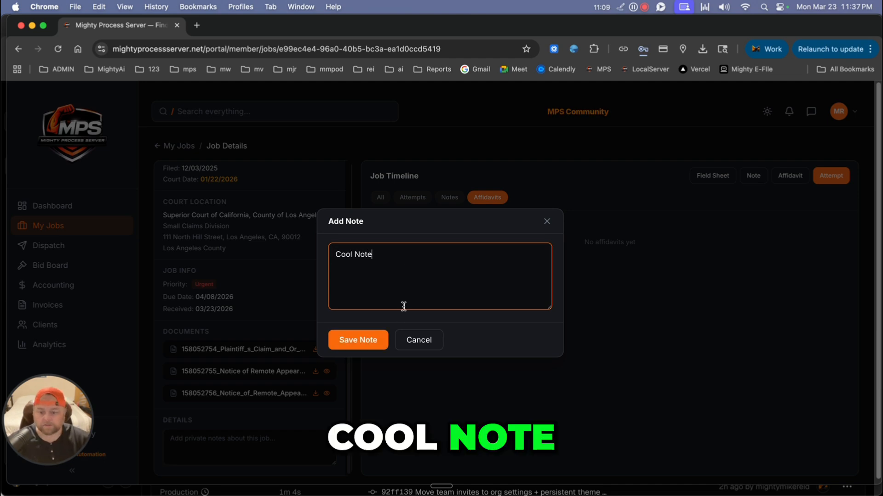
left_click(368, 343)
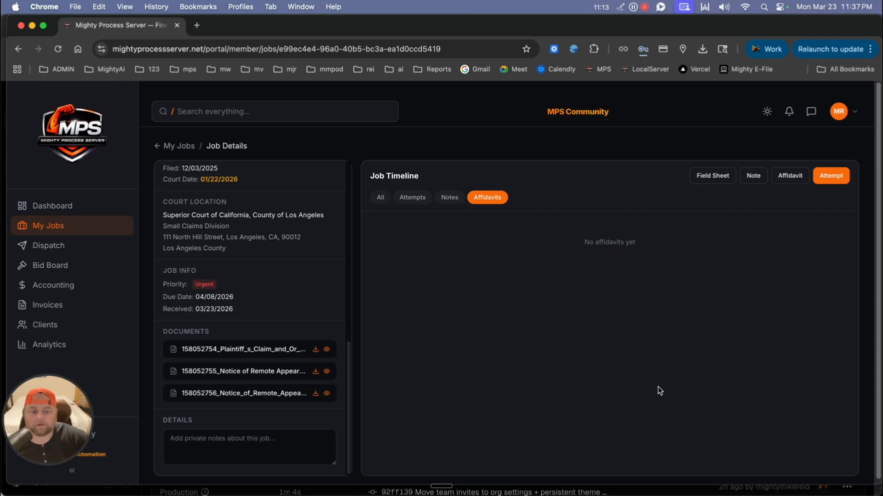
scroll(643, 339, "down", 1)
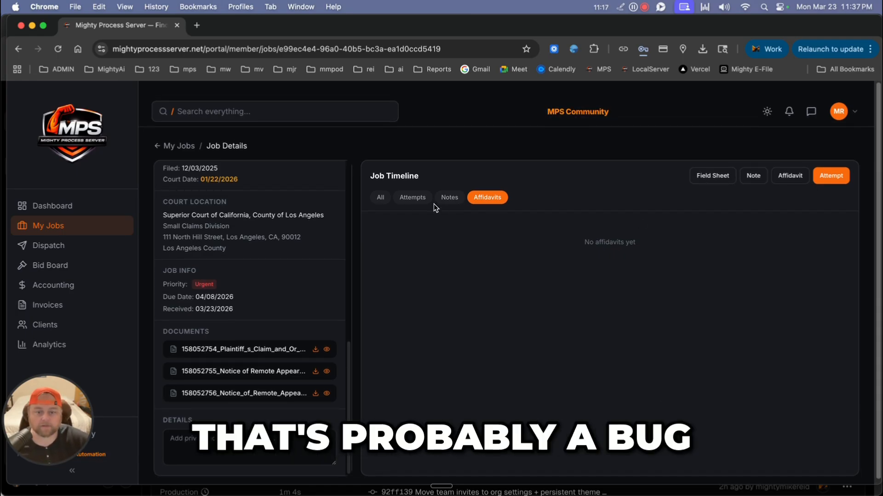
Filter the job timeline to notes and pin the "Cool Note" entry to the top
left_click(450, 198)
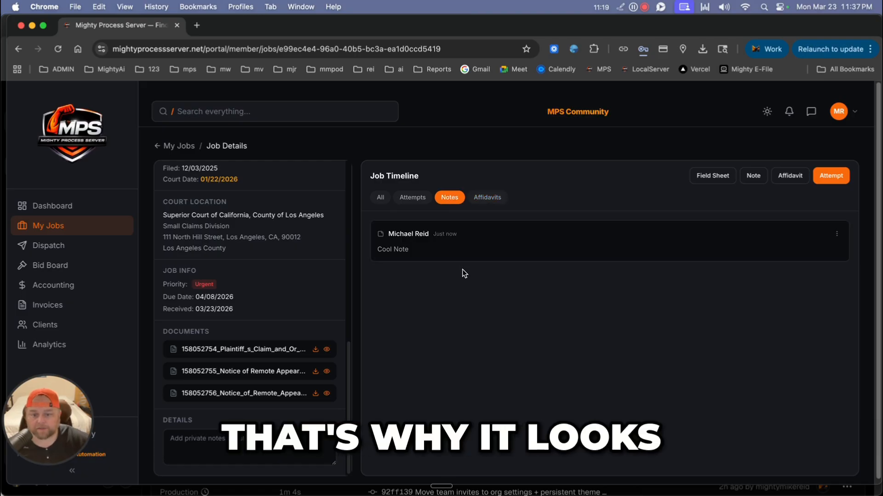
left_click(380, 201)
left_click(448, 200)
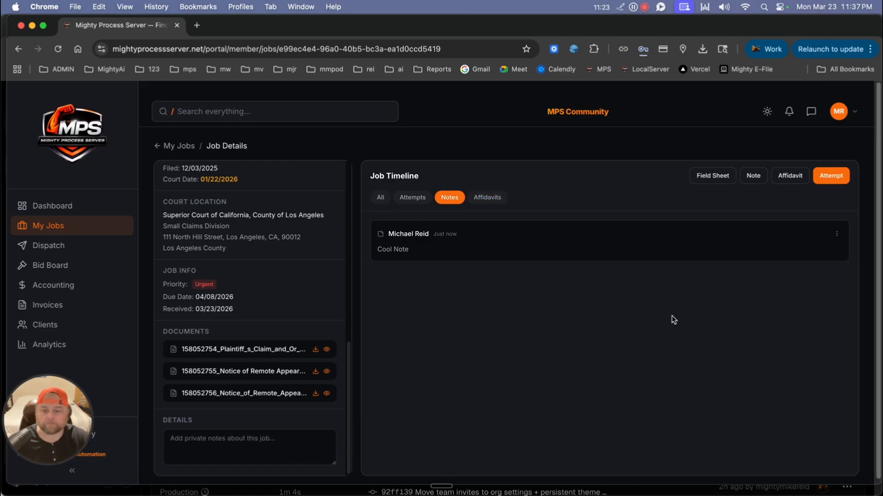
left_click(837, 235)
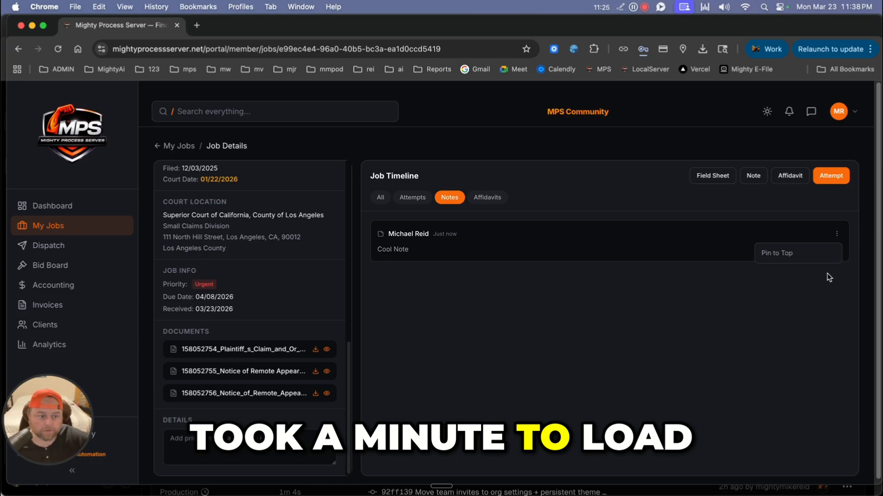
left_click(777, 257)
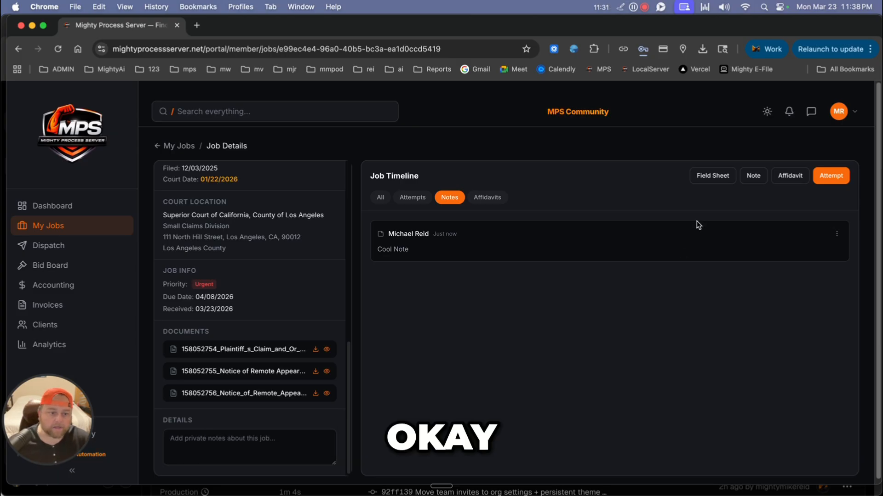
Open the job's printable field sheet and examine its case reference, service completion, attempt log and signature sections
left_click(713, 175)
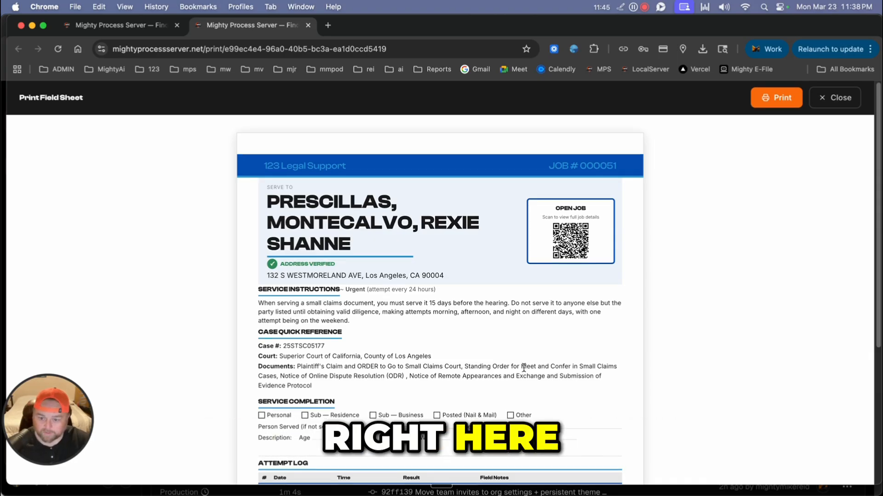
scroll(460, 322, "down", 5)
scroll(458, 302, "down", 4)
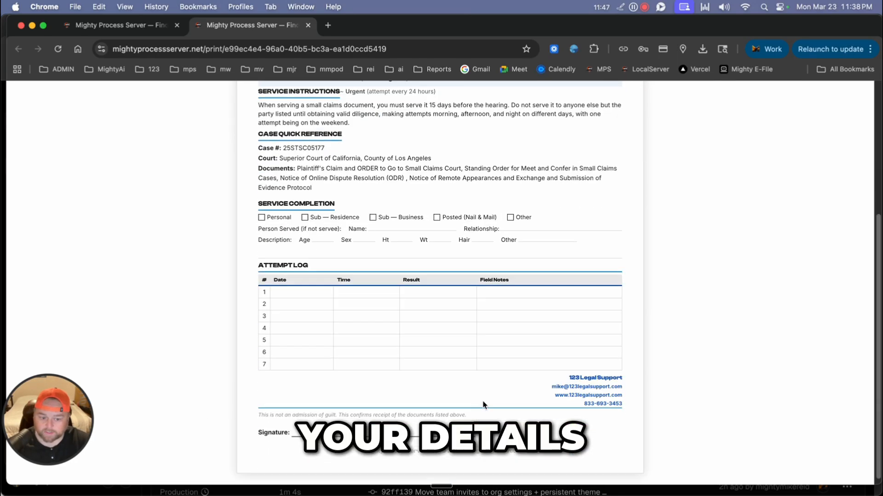
Close the printable field sheet and view the blank form for adding a service attempt to the job
scroll(682, 218, "up", 10)
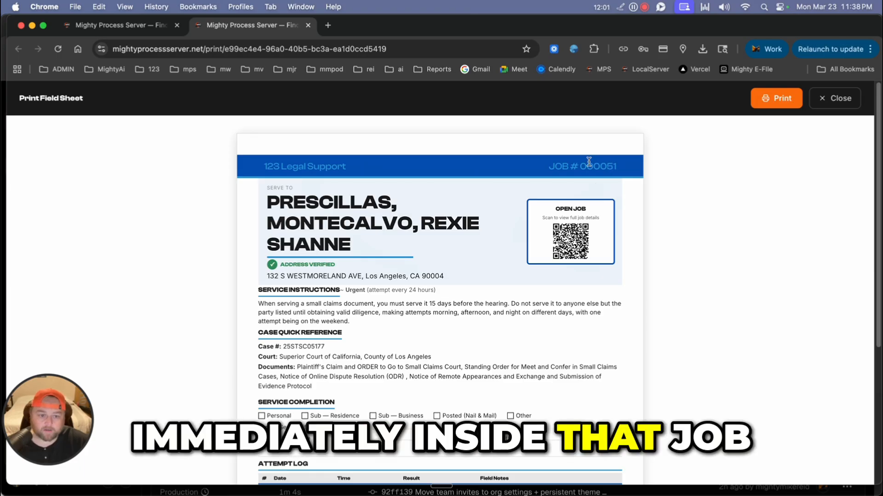
left_click(845, 107)
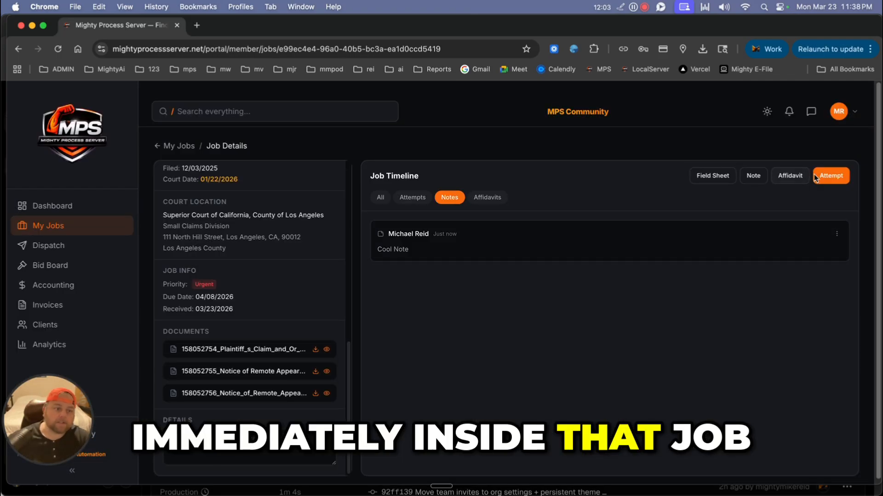
left_click(833, 178)
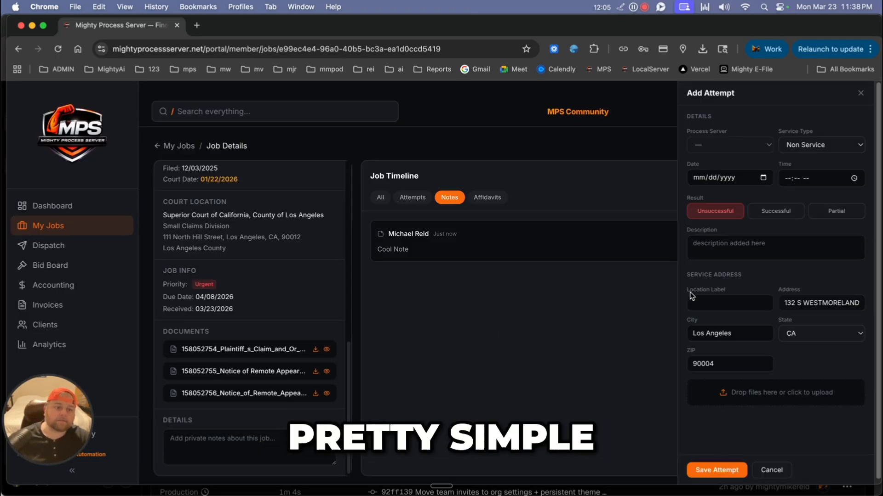
left_click(861, 93)
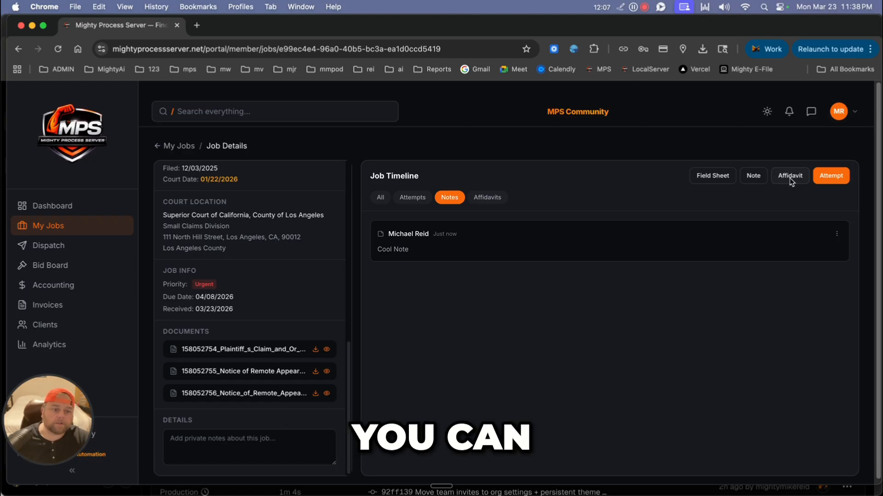
View the job's affidavit generator and its list of states for affidavit templates, and return to the job details
left_click(789, 176)
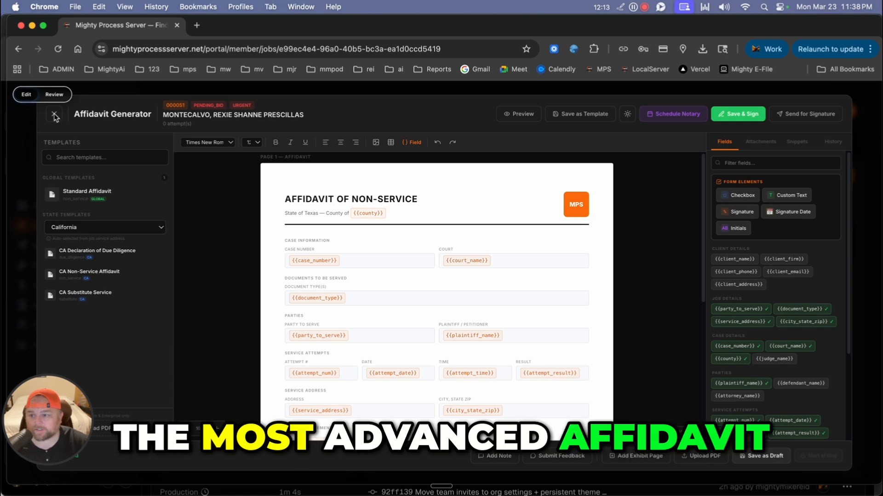
left_click(143, 227)
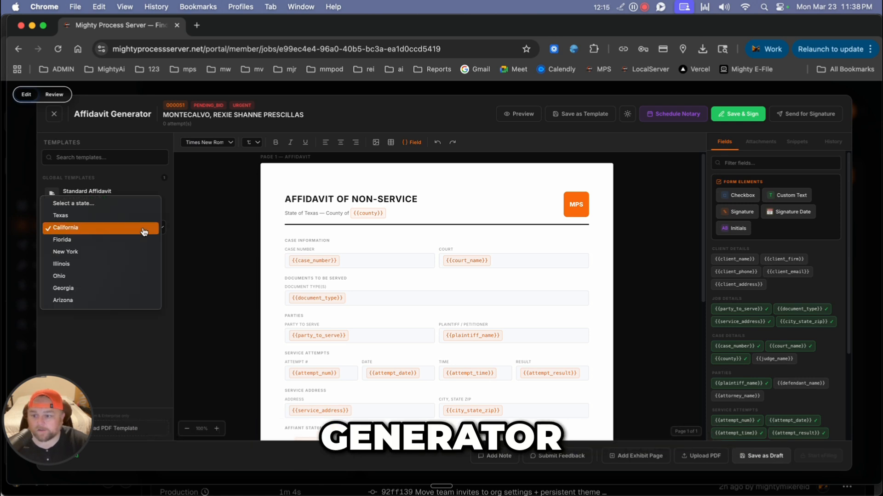
key("Escape")
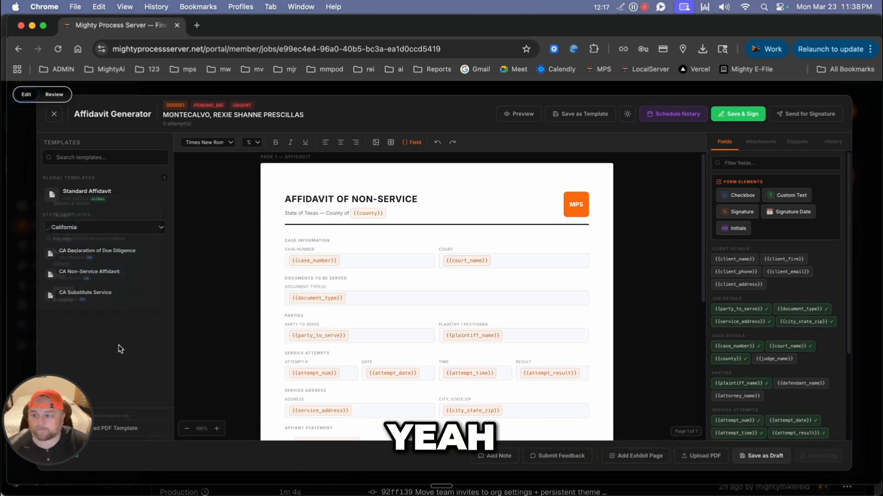
left_click(54, 114)
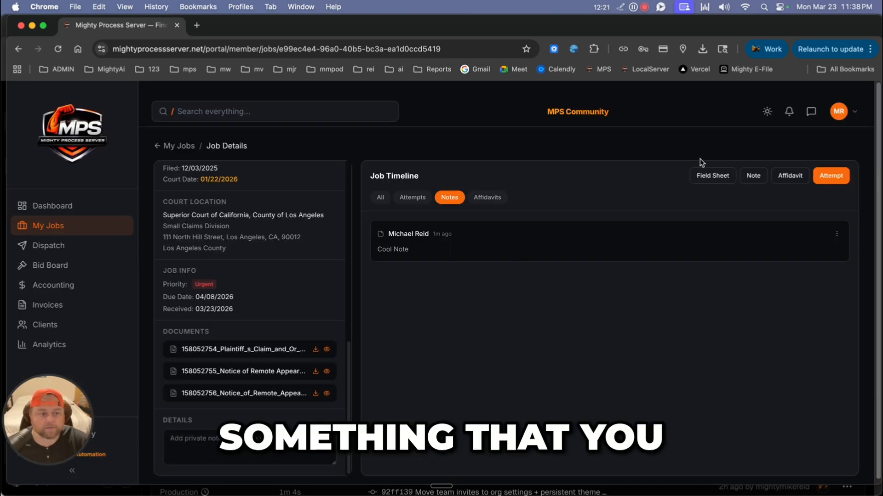
View the job details and the pending dispatch page in the light theme, and restore the dark theme
left_click(767, 112)
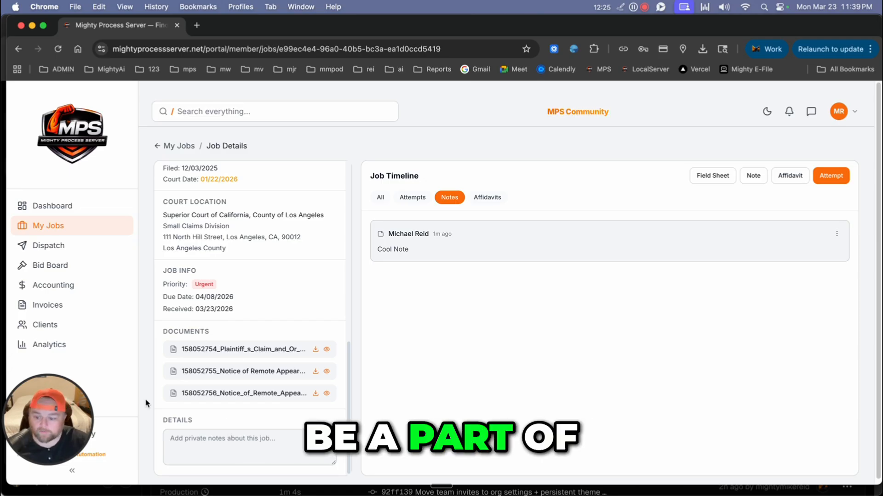
scroll(334, 394, "up", 10)
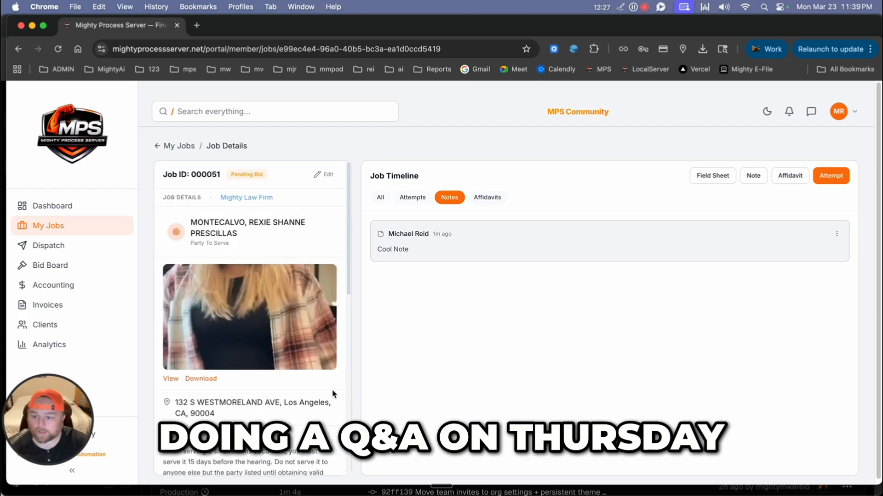
left_click(44, 248)
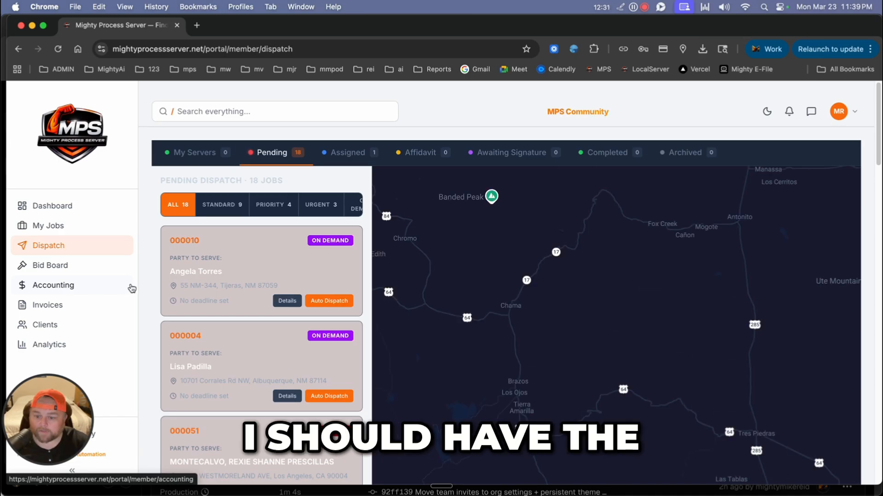
left_click(767, 113)
Show the bid board's available jobs for New Mexico (NM)
left_click(51, 267)
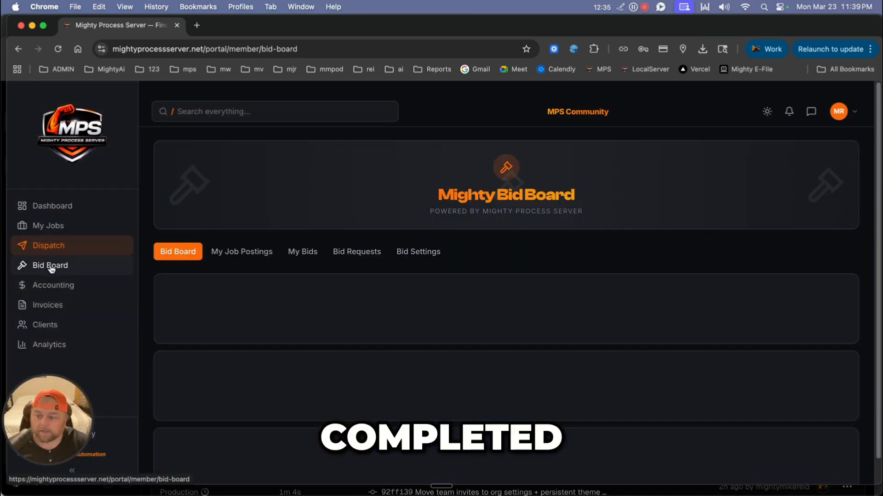
scroll(343, 340, "down", 2)
left_click(267, 374)
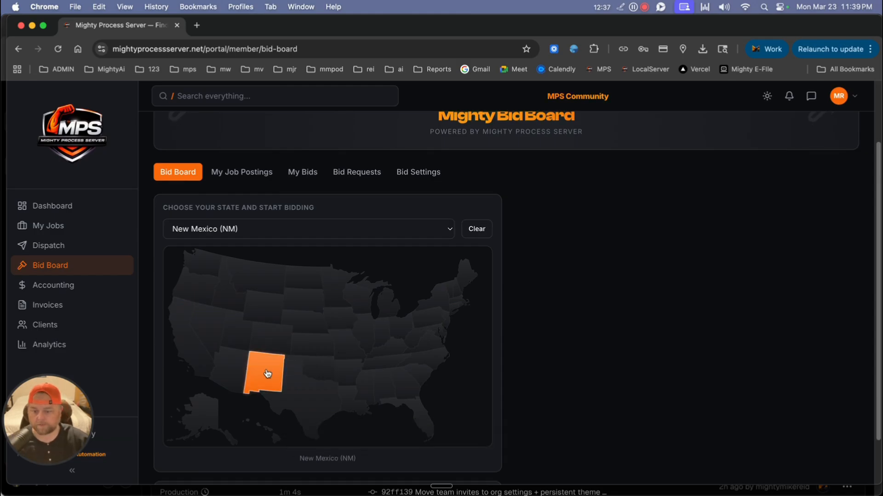
scroll(433, 398, "down", 2)
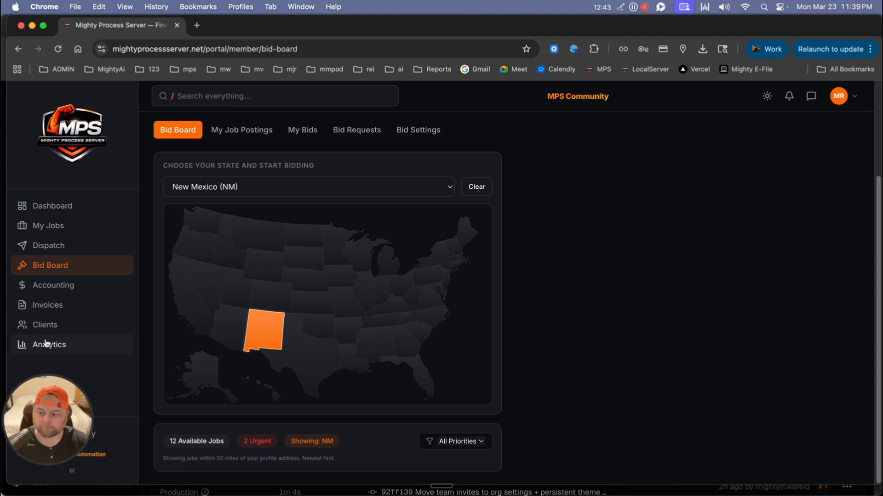
Browse the MPS Community feed and play the video in the "YouTube Feature Test" post, closing both player and post
left_click(575, 98)
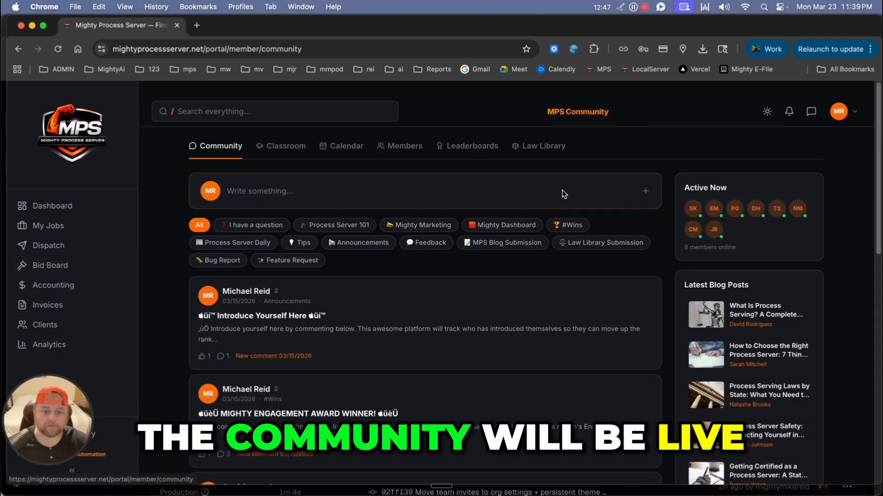
scroll(539, 340, "down", 3)
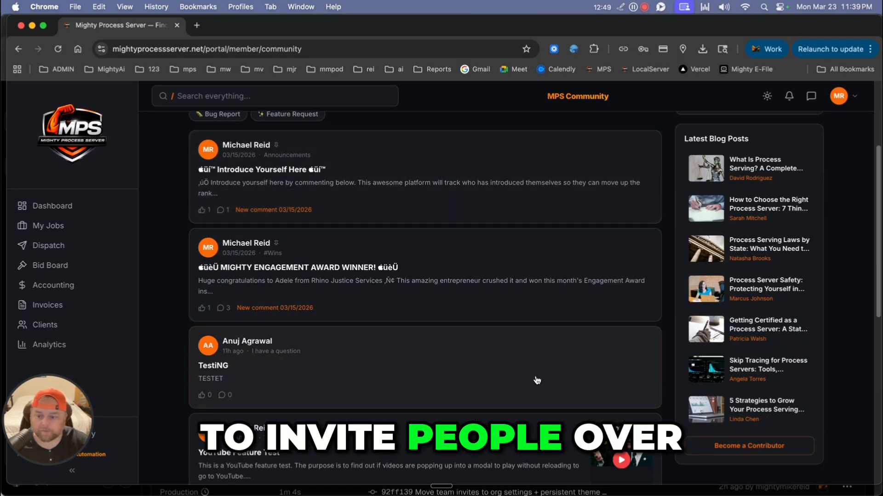
scroll(538, 372, "down", 6)
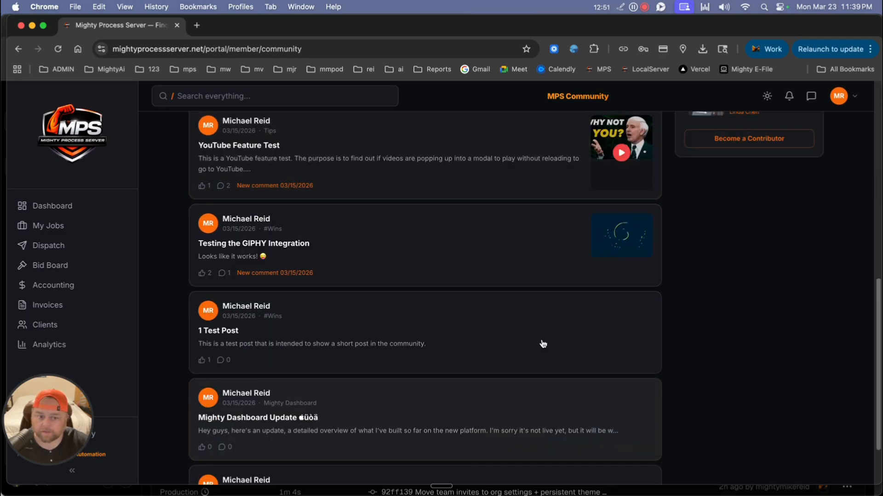
left_click(469, 142)
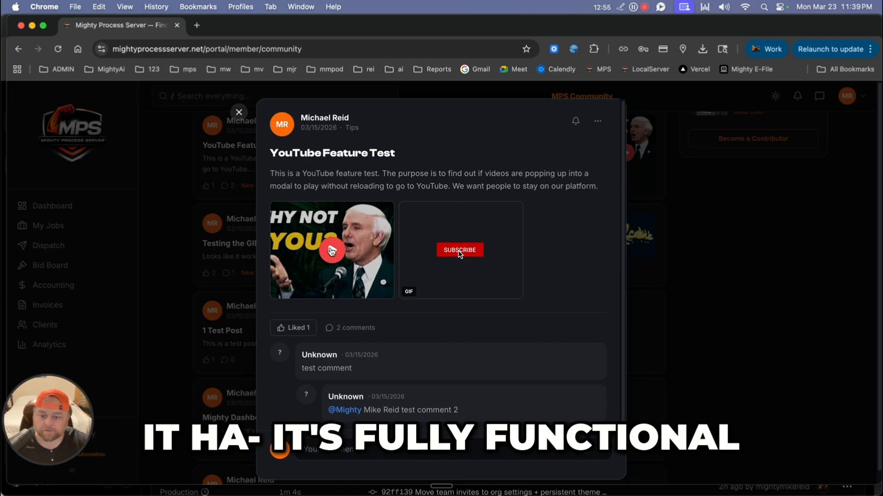
left_click(331, 251)
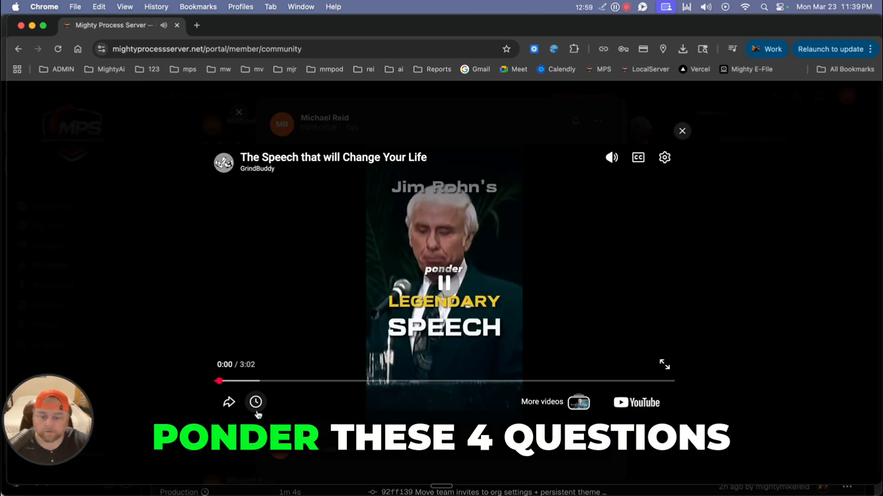
left_click(677, 137)
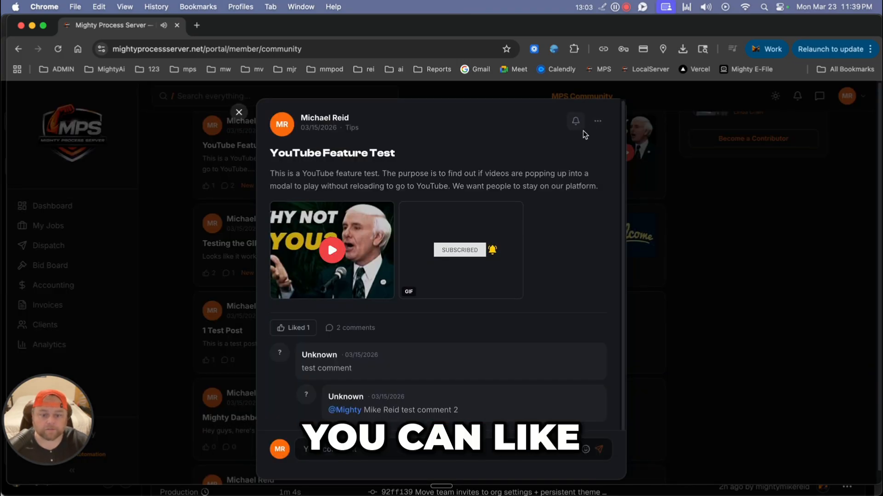
left_click(765, 340)
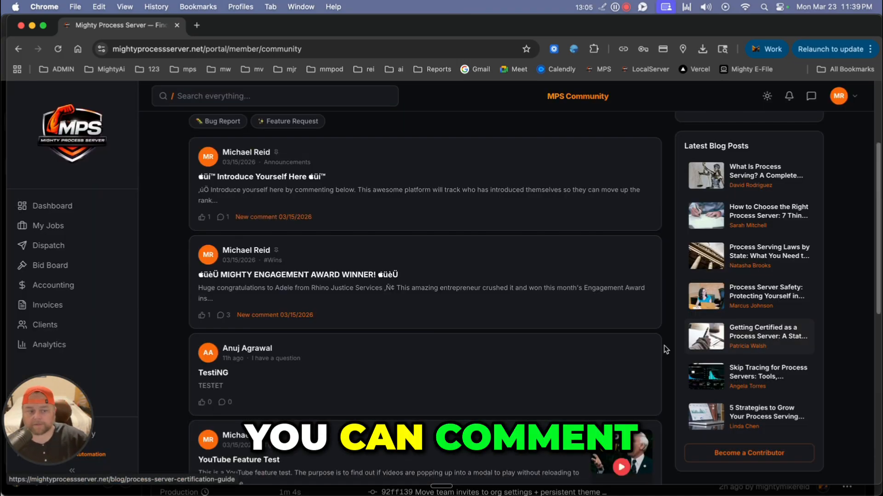
Start a new community post in the Law Library Submission category
scroll(536, 335, "up", 3)
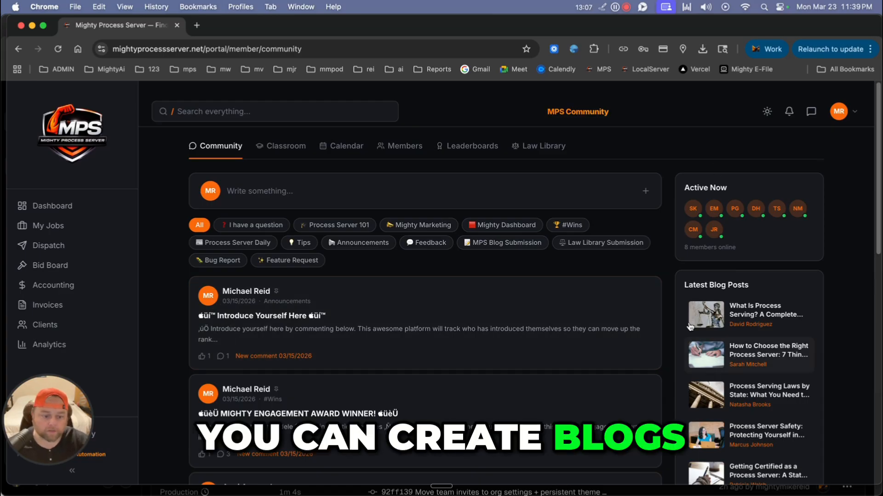
left_click(379, 181)
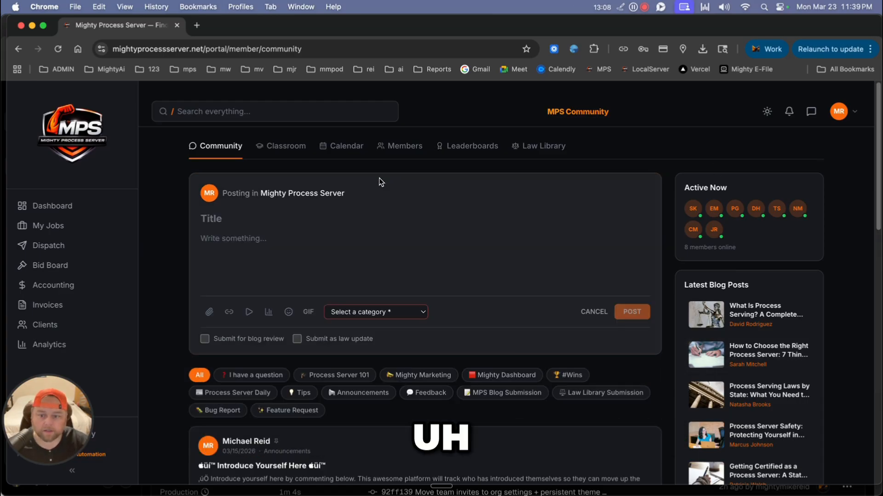
left_click(404, 312)
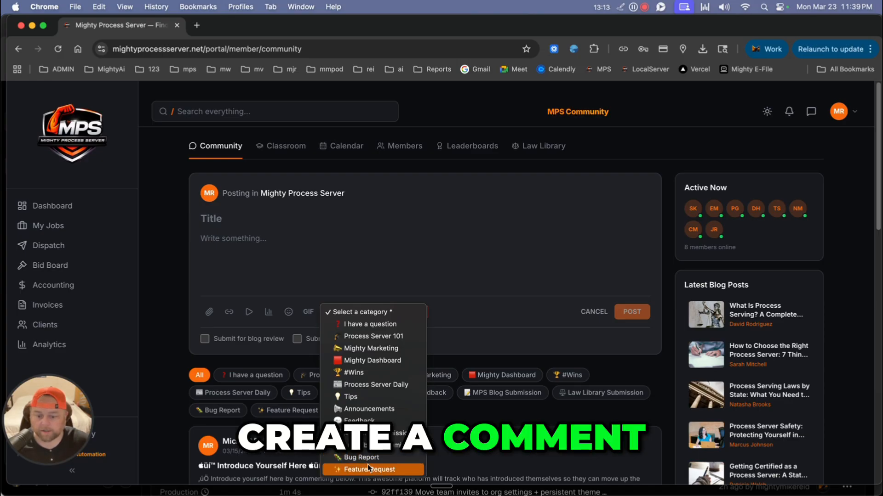
left_click(371, 449)
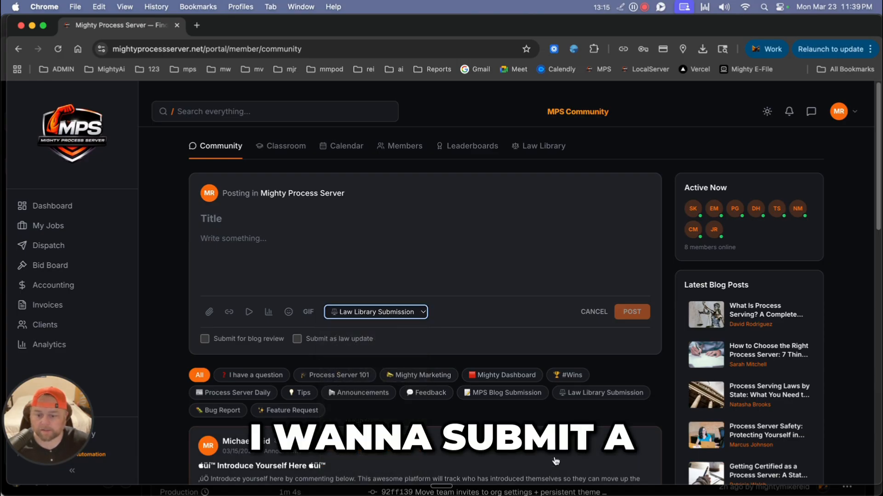
Examine the community's law library entries, looking through the state process-serving laws
left_click(546, 147)
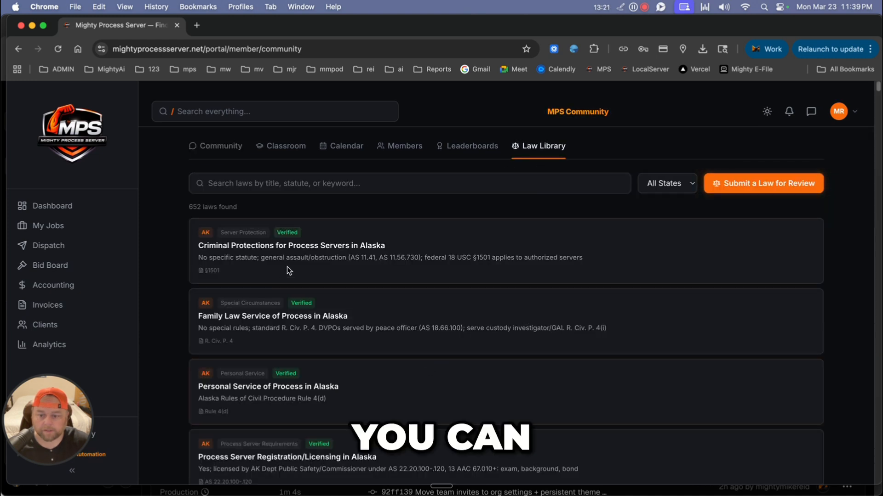
scroll(340, 392, "down", 3)
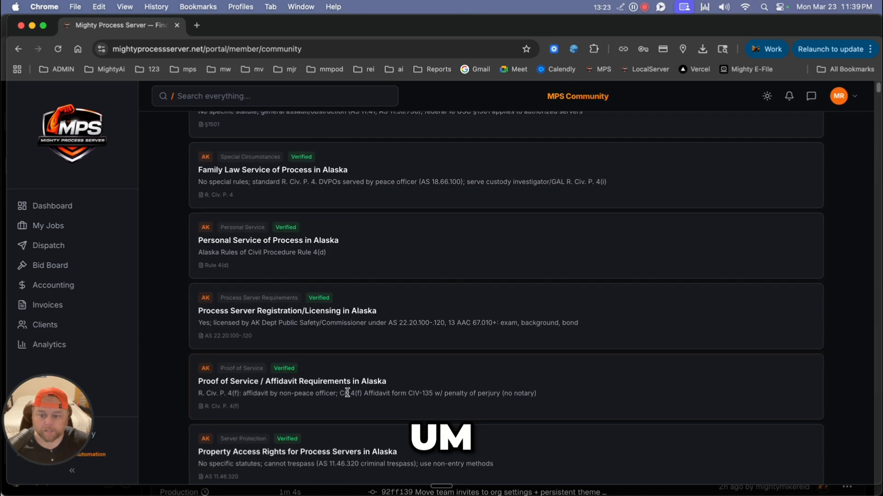
scroll(381, 393, "up", 3)
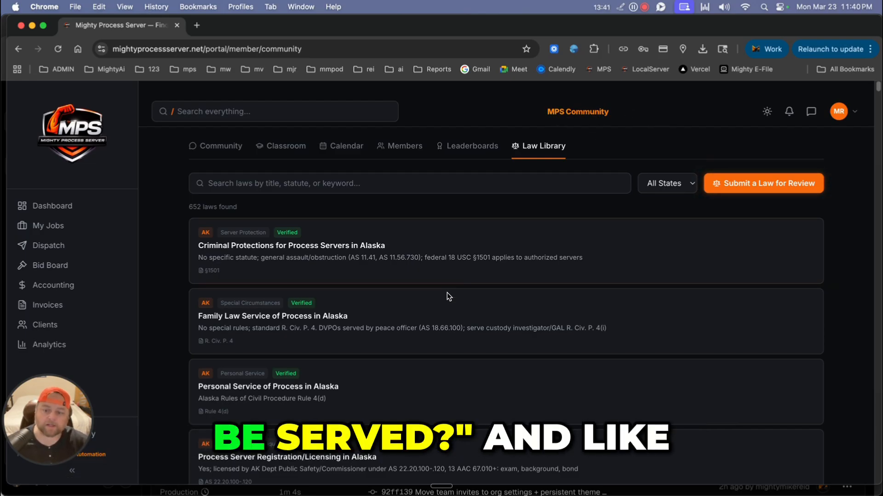
scroll(459, 374, "down", 8)
scroll(451, 326, "up", 8)
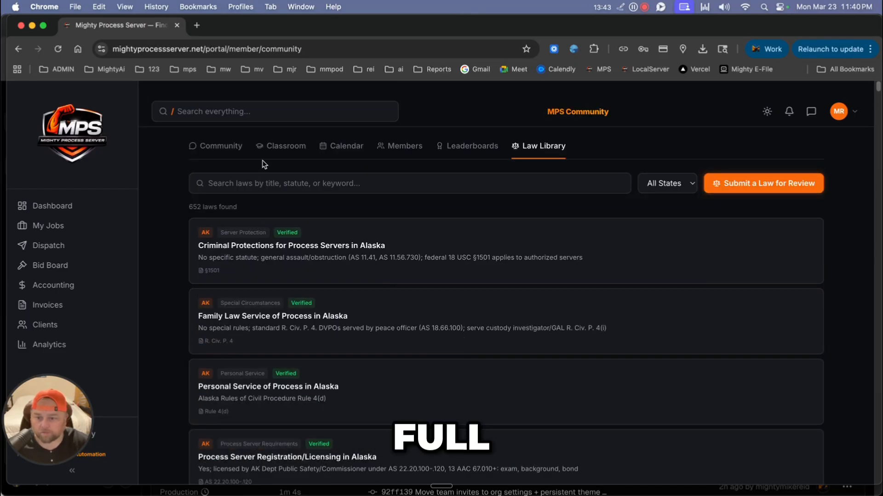
View the community's leaderboard levels, event calendar and classroom courses in turn
left_click(476, 145)
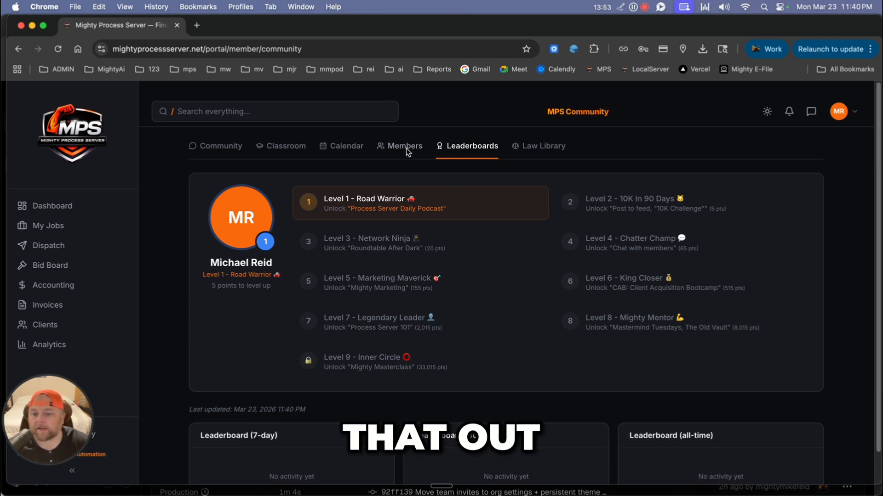
left_click(359, 147)
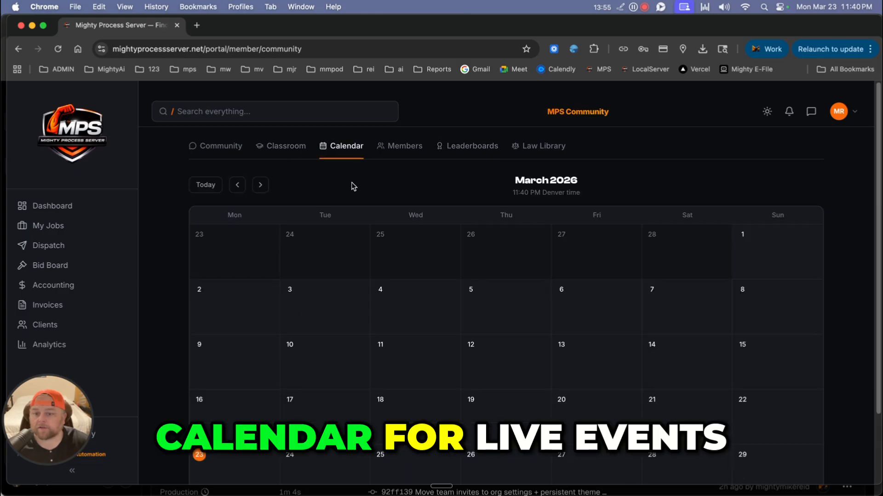
left_click(281, 147)
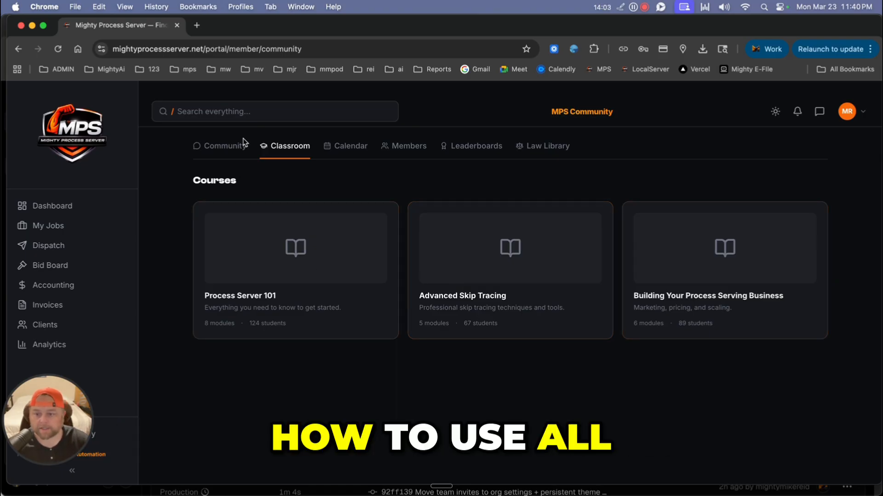
Return to the community post draft, set its category to Feature Request and begin on its title
left_click(221, 148)
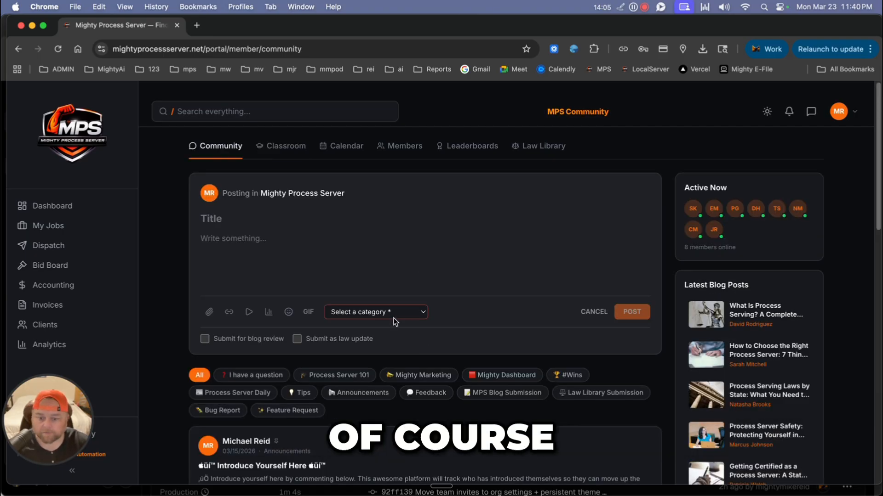
left_click(373, 312)
left_click(359, 470)
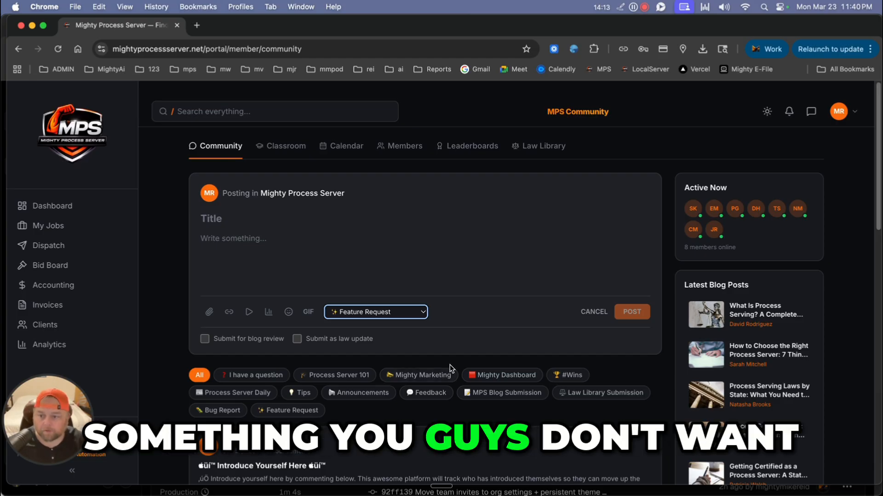
left_click(267, 233)
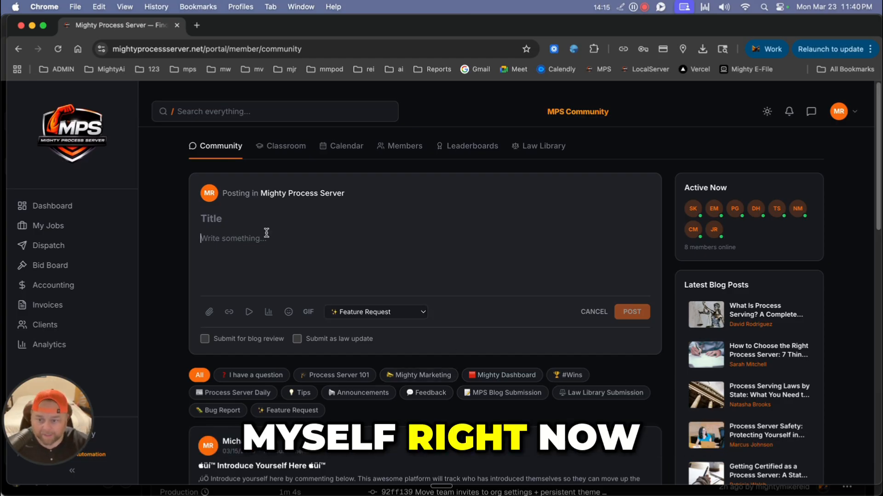
left_click(252, 218)
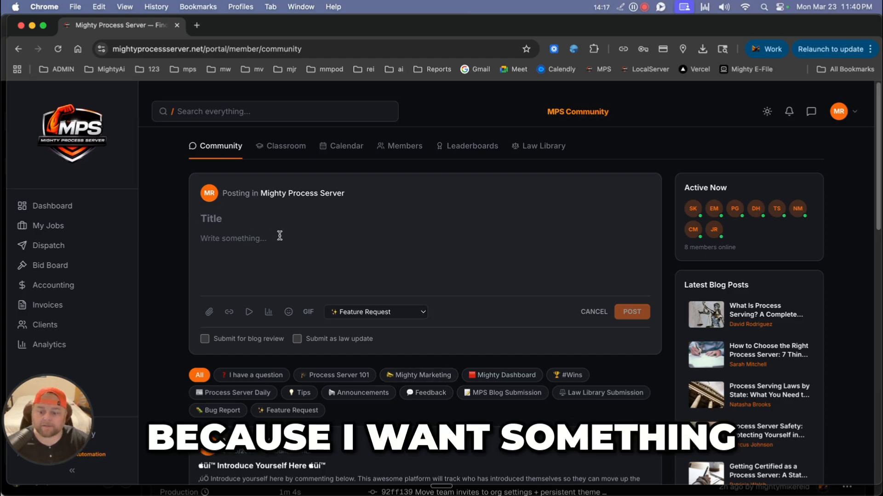